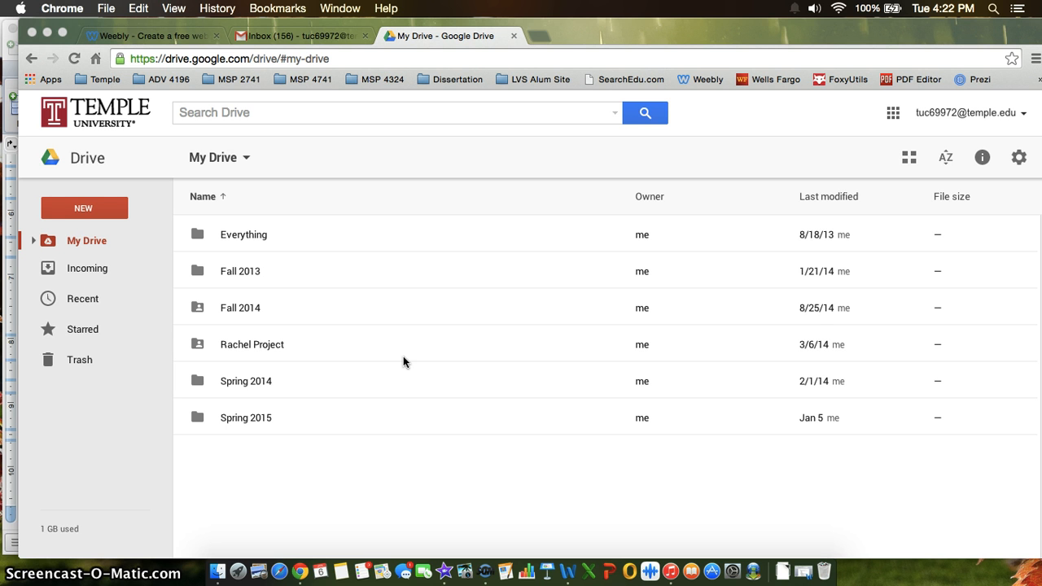
Step: Switch to the Gmail inbox and open Google Drive from the Google apps there
left_click(376, 284)
left_click(313, 36)
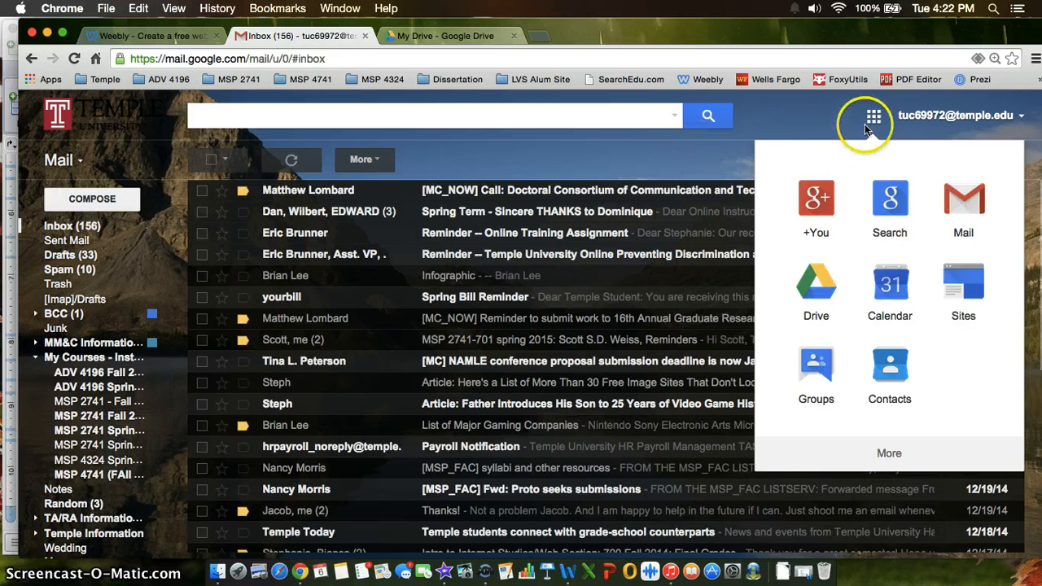
left_click(873, 118)
left_click(874, 119)
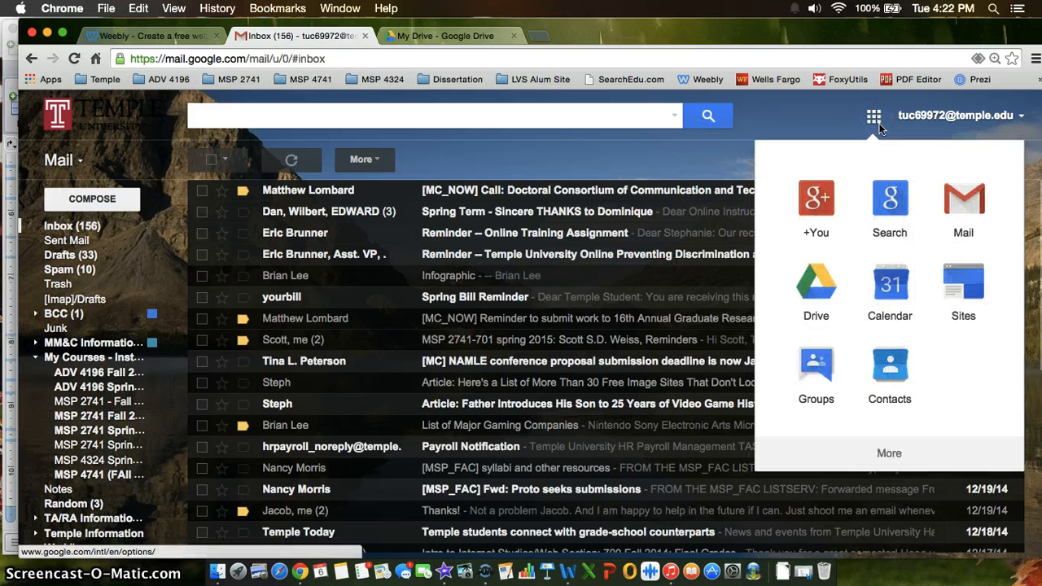
left_click(813, 297)
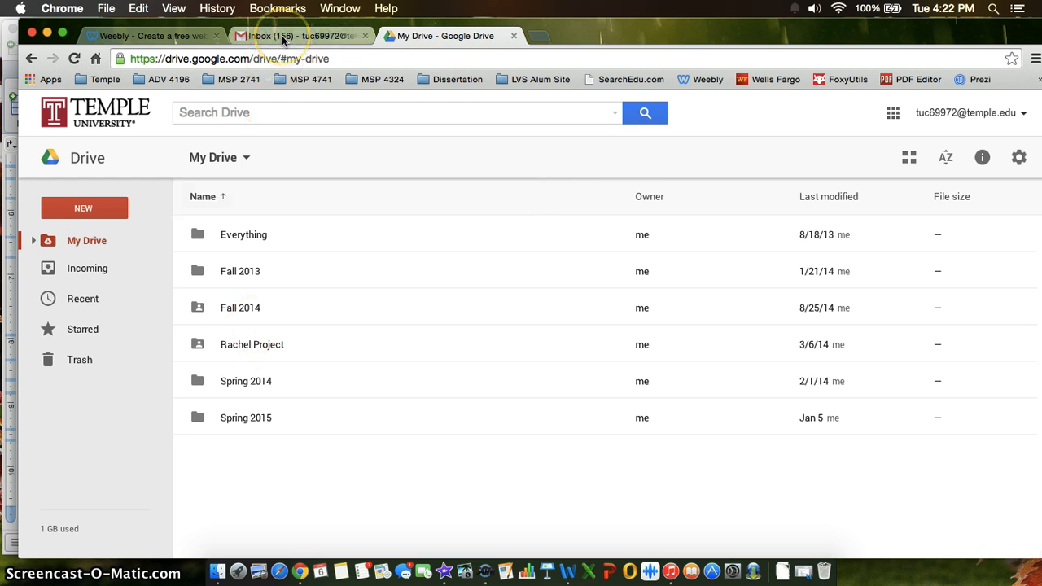
Step: Look through the Incoming list of files and folders shared with the account
left_click(97, 275)
scroll(436, 285, "down", 5)
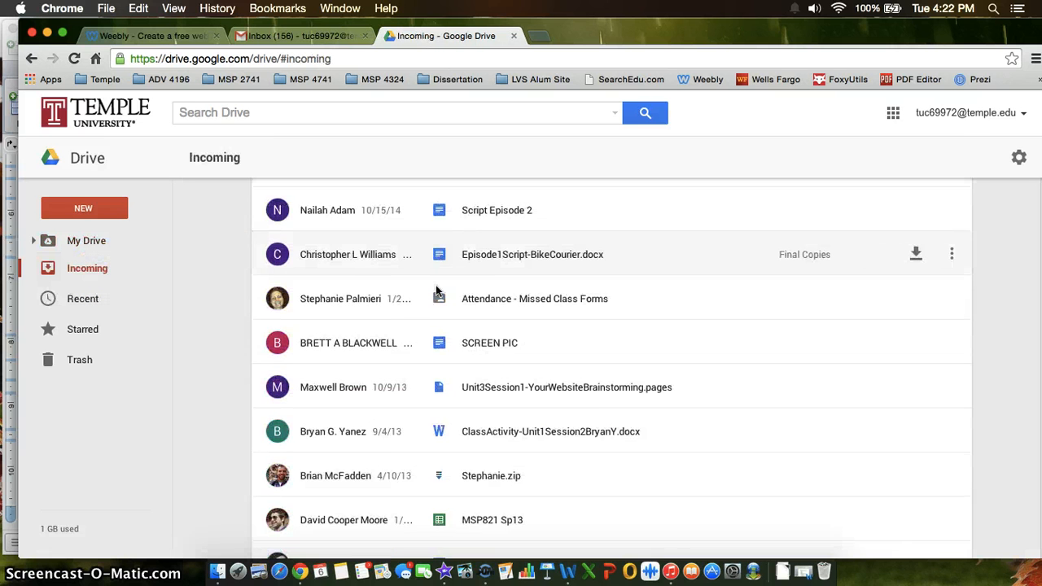
scroll(436, 285, "down", 2)
scroll(400, 288, "up", 8)
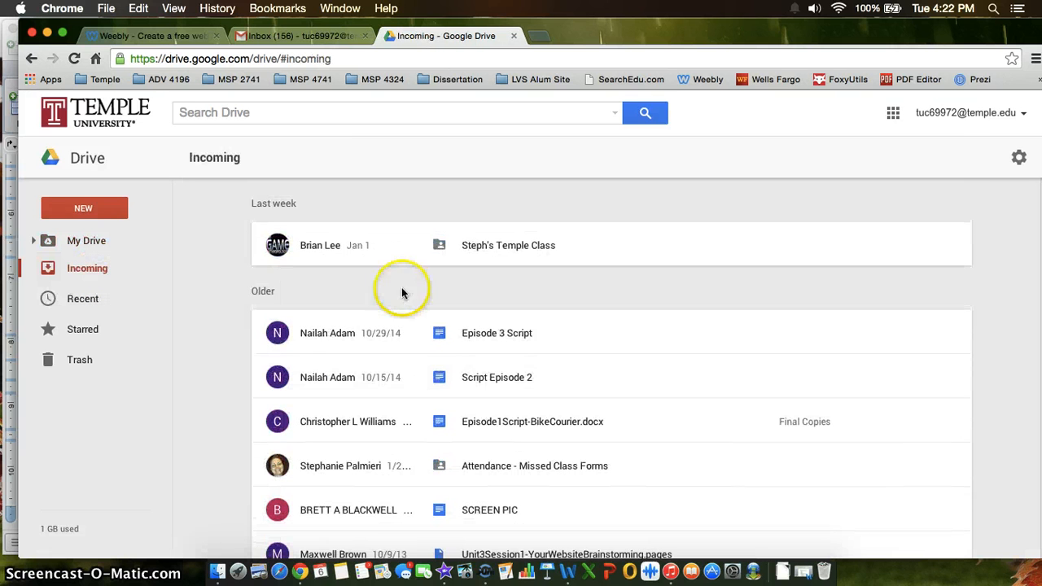
Step: Go from My Drive through Spring 2015, MSP 2741 - Intro to Cybermedia and Group Folders to Group 1's "1. Project Proposal" folder
left_click(90, 242)
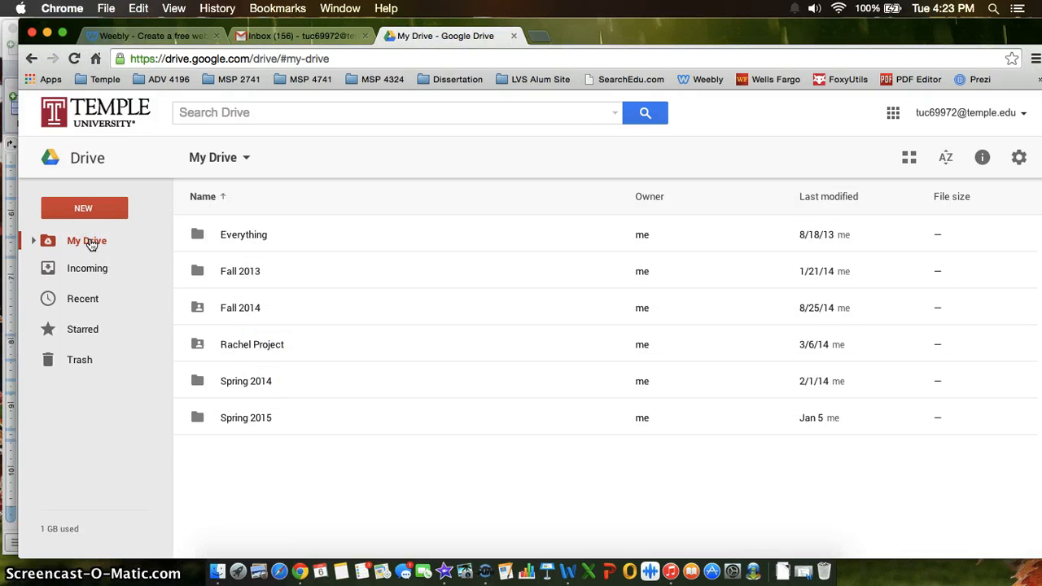
left_click(244, 417)
double_click(244, 418)
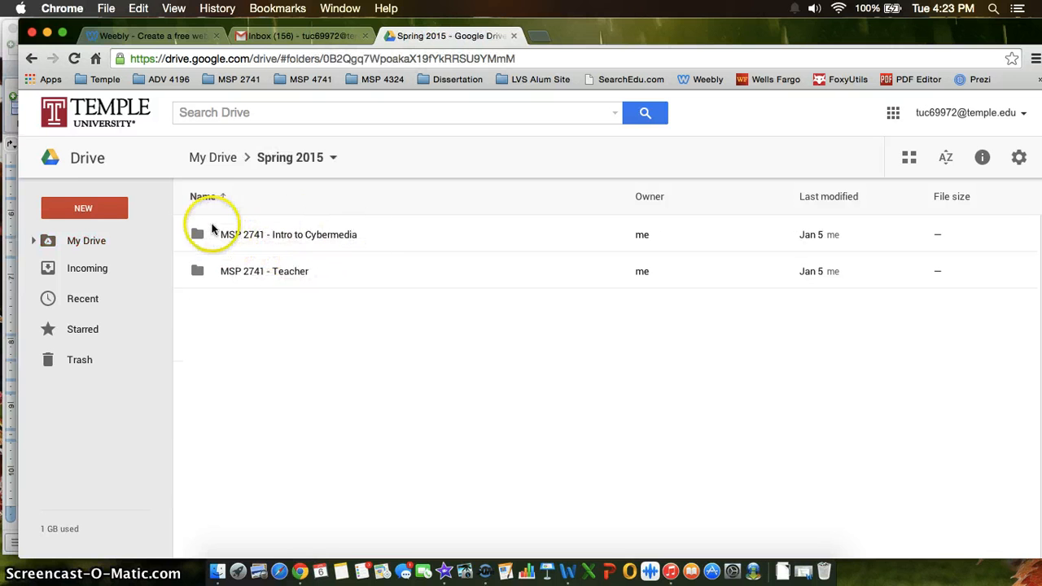
double_click(303, 236)
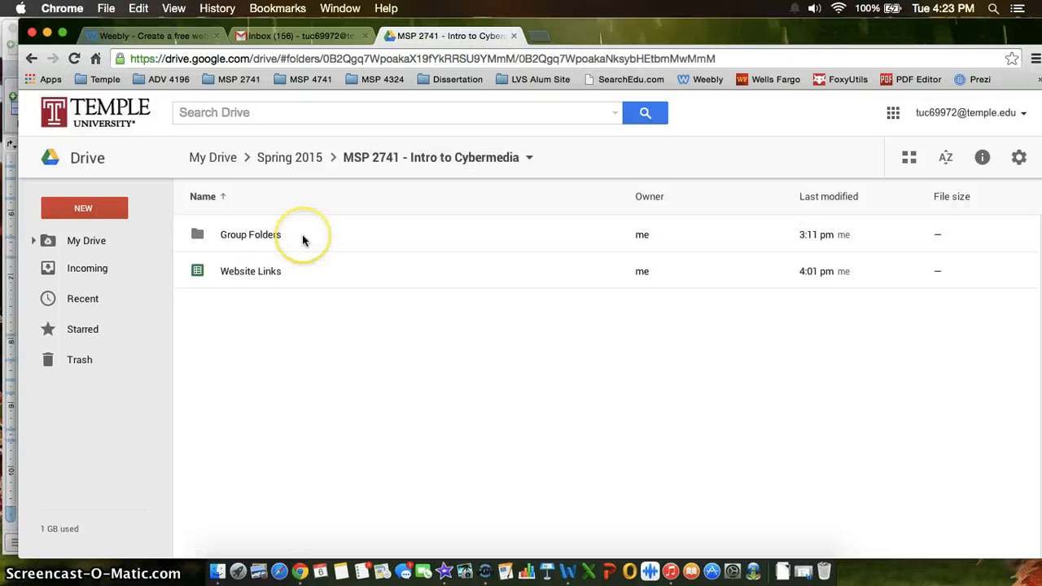
double_click(248, 238)
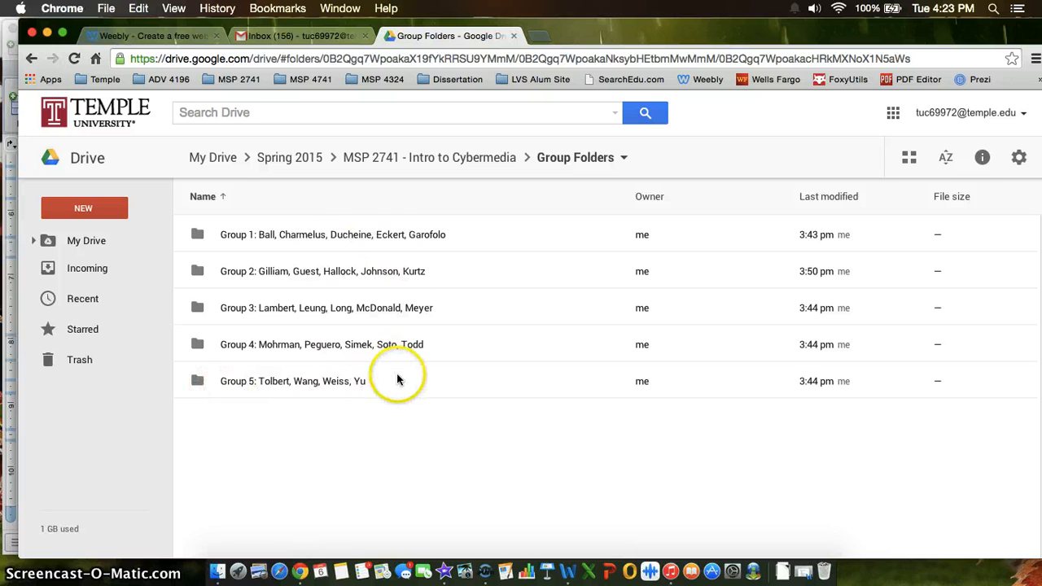
double_click(303, 235)
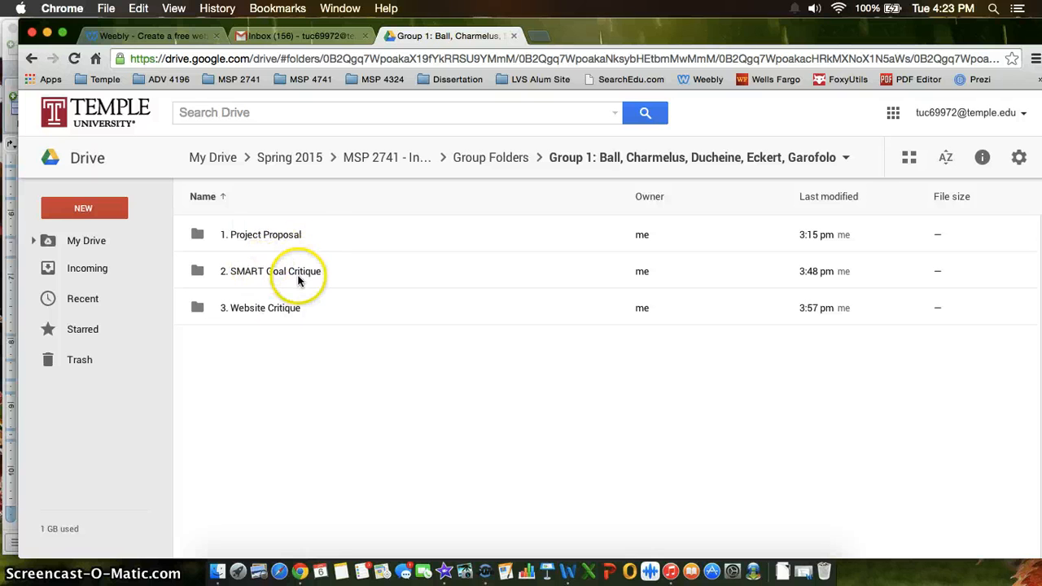
double_click(269, 237)
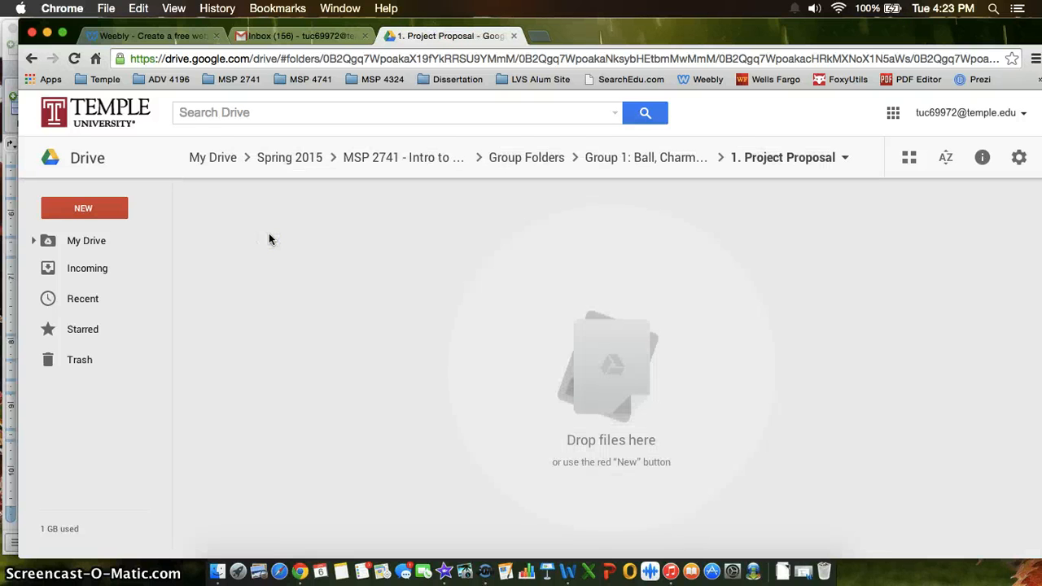
Step: Review the option for converting uploads to Google Docs editor format in the Drive settings, and close the settings
left_click(1019, 157)
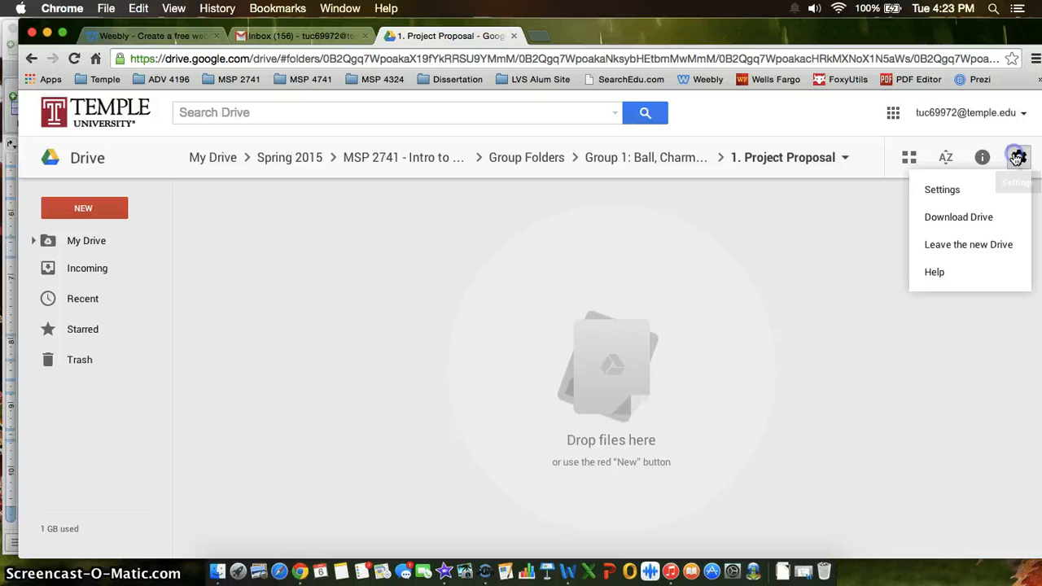
left_click(945, 187)
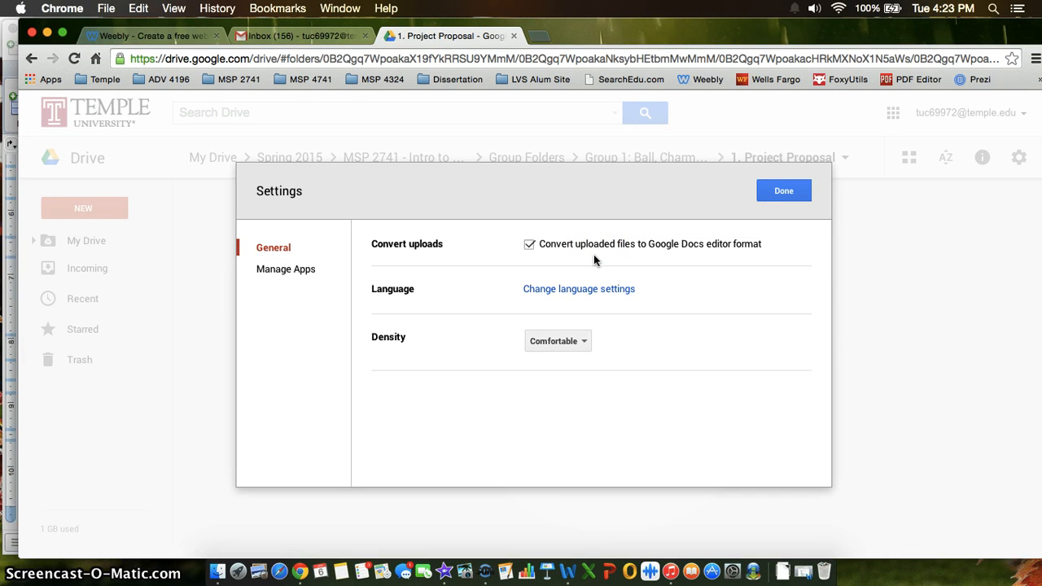
left_click(772, 196)
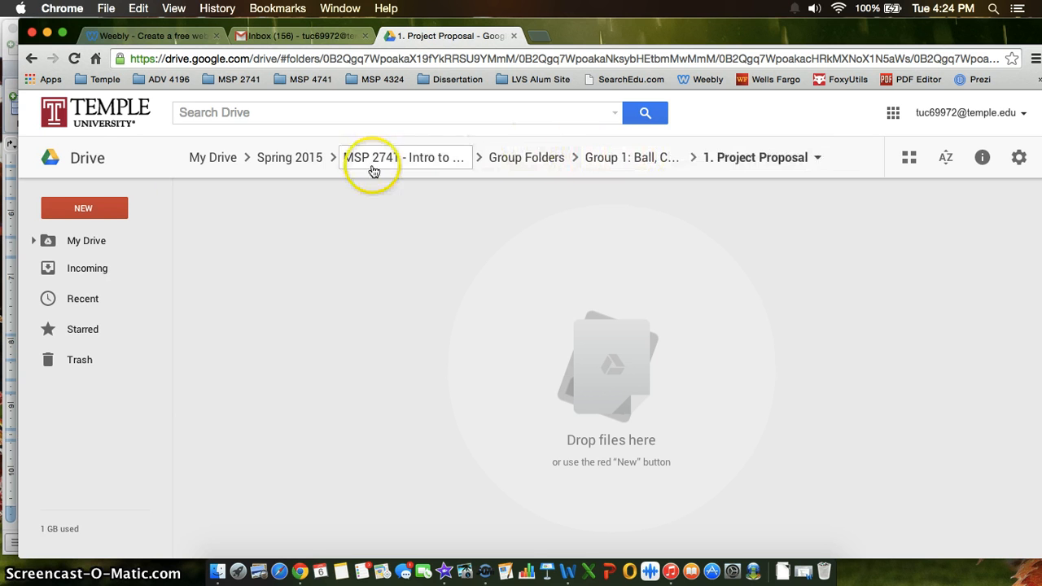
Step: Expand the My Drive folder tree and look at the subfolders of the Group 2 folder
left_click(34, 240)
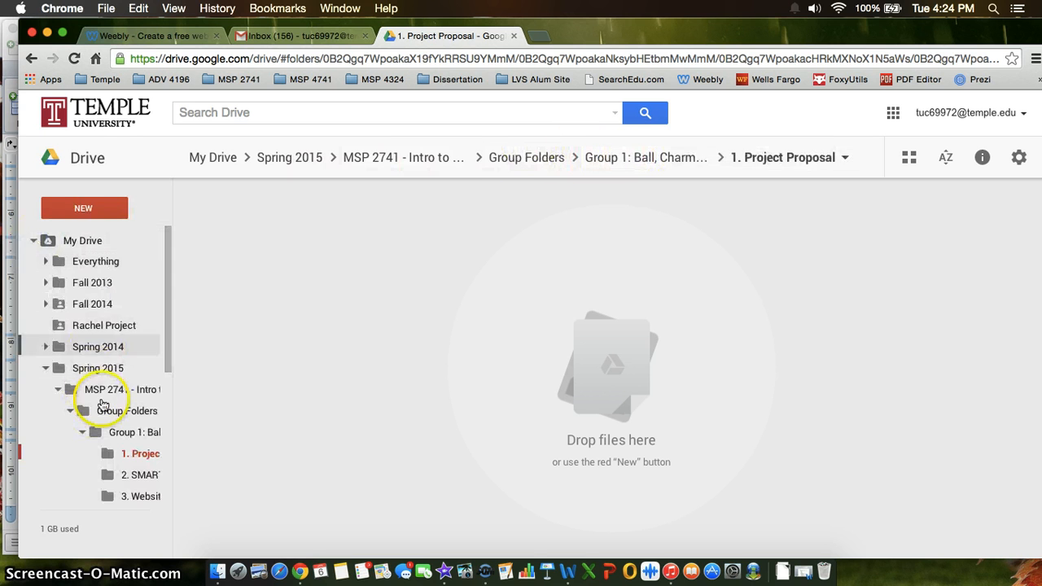
scroll(103, 405, "down", 5)
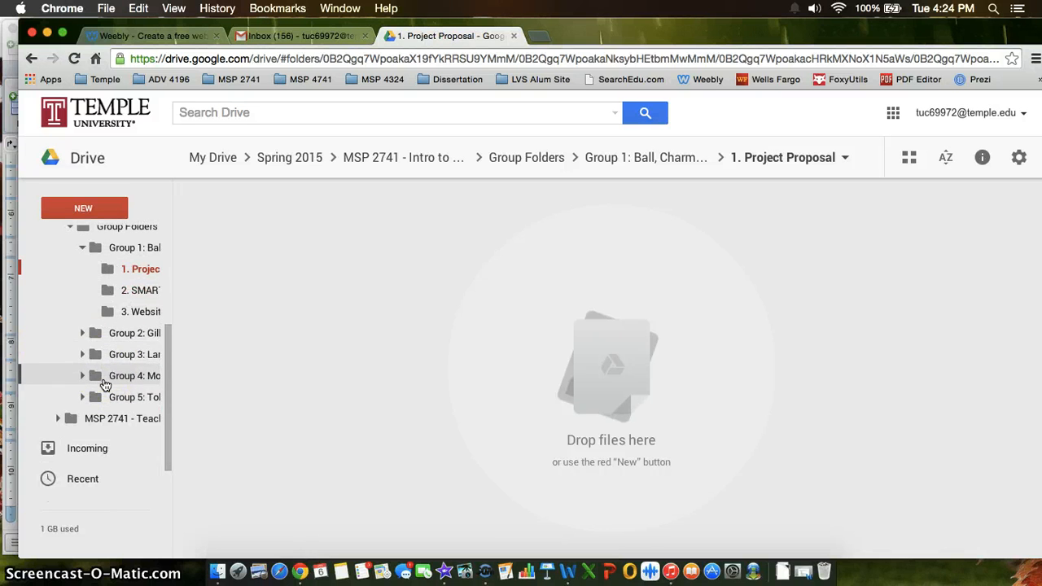
left_click(81, 334)
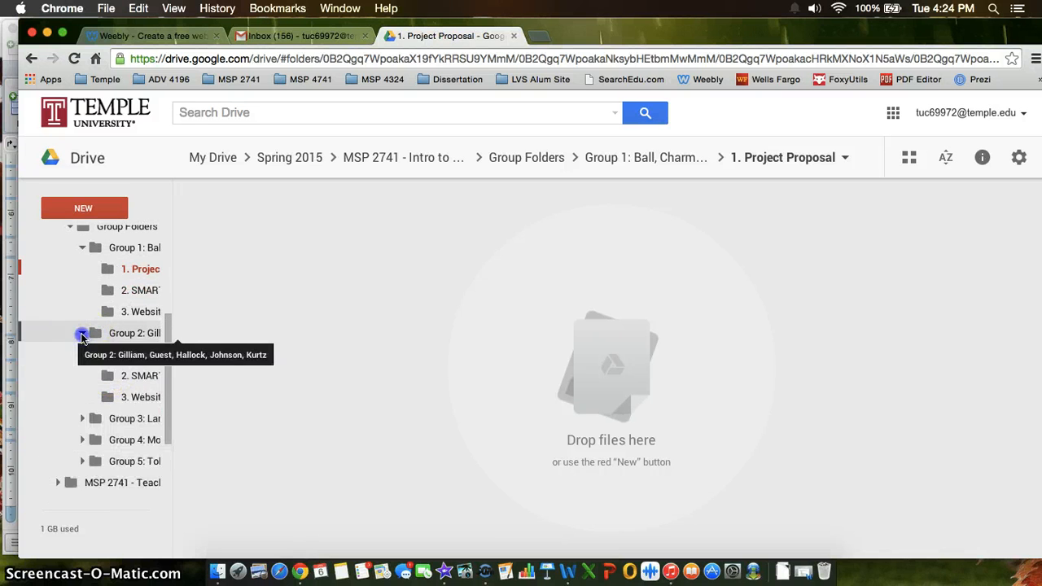
left_click(81, 335)
Step: Go back to the Group 1 folder and open the first critique spreadsheet in "2. SMART Goal Critique"
left_click(633, 163)
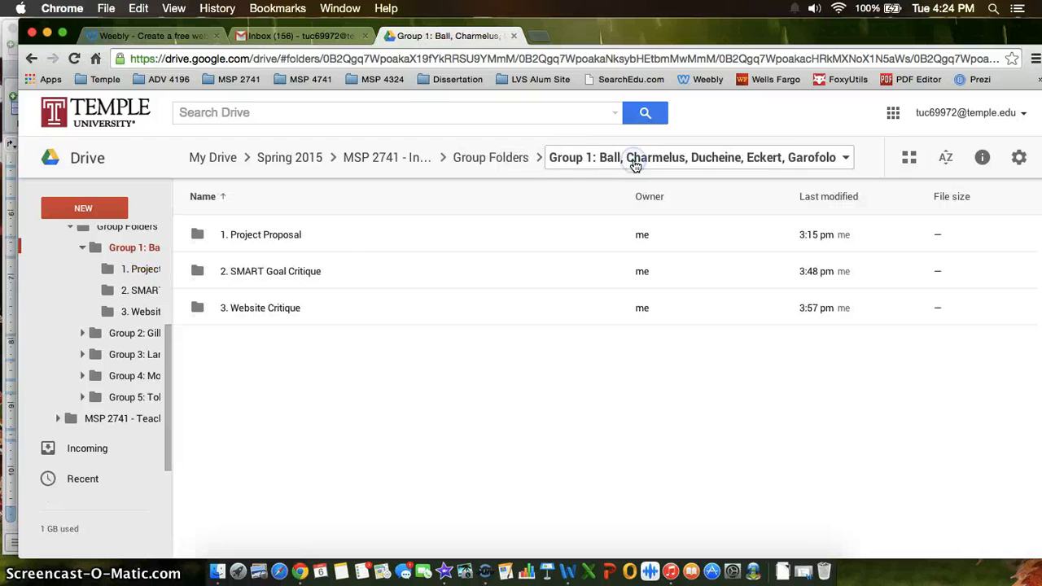
double_click(301, 272)
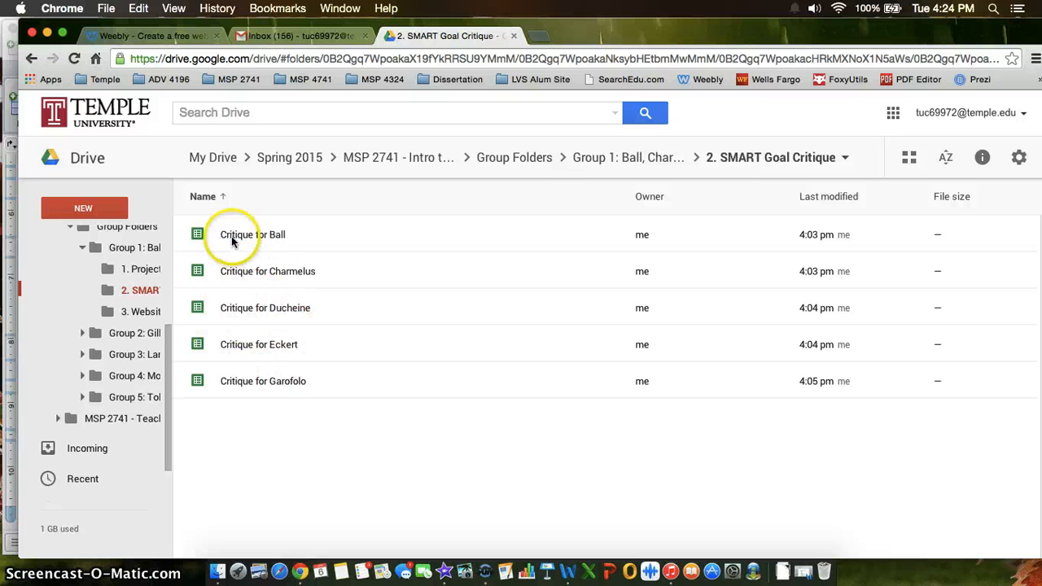
double_click(264, 236)
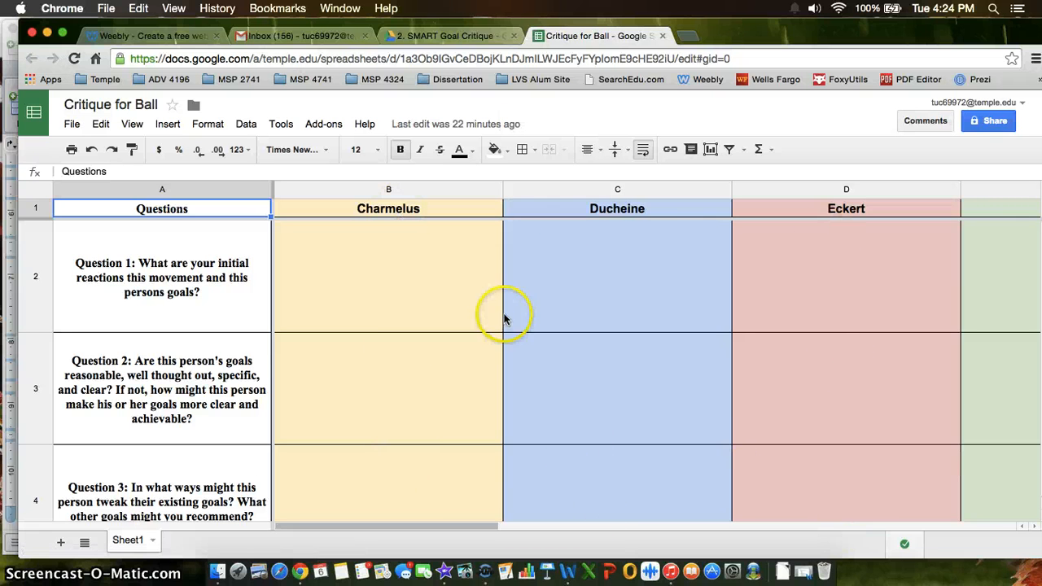
Step: Examine the first reviewer's column heading and its Question 1 answer cell, and close the spreadsheet
left_click(350, 210)
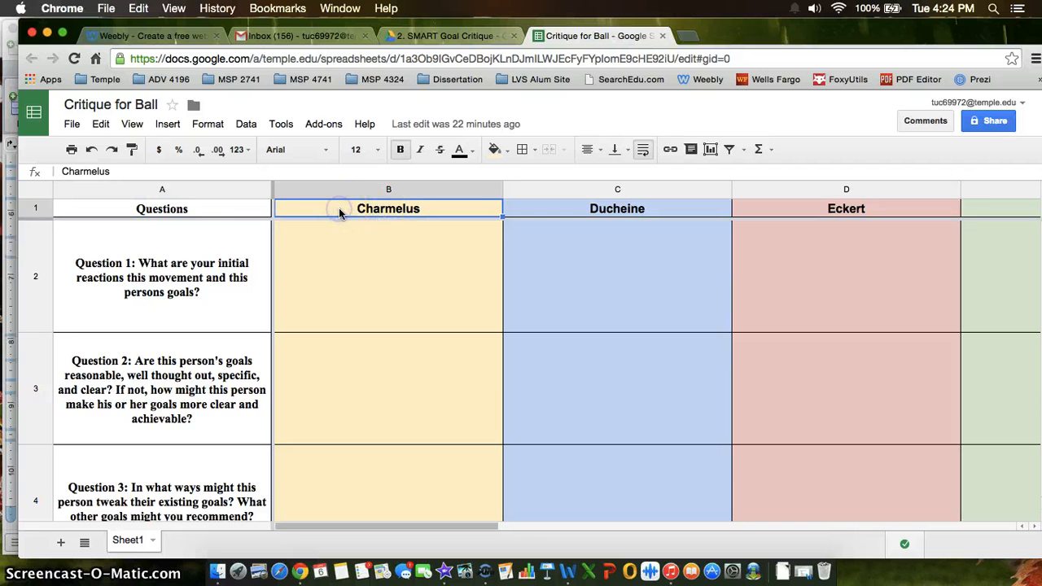
left_click(336, 232)
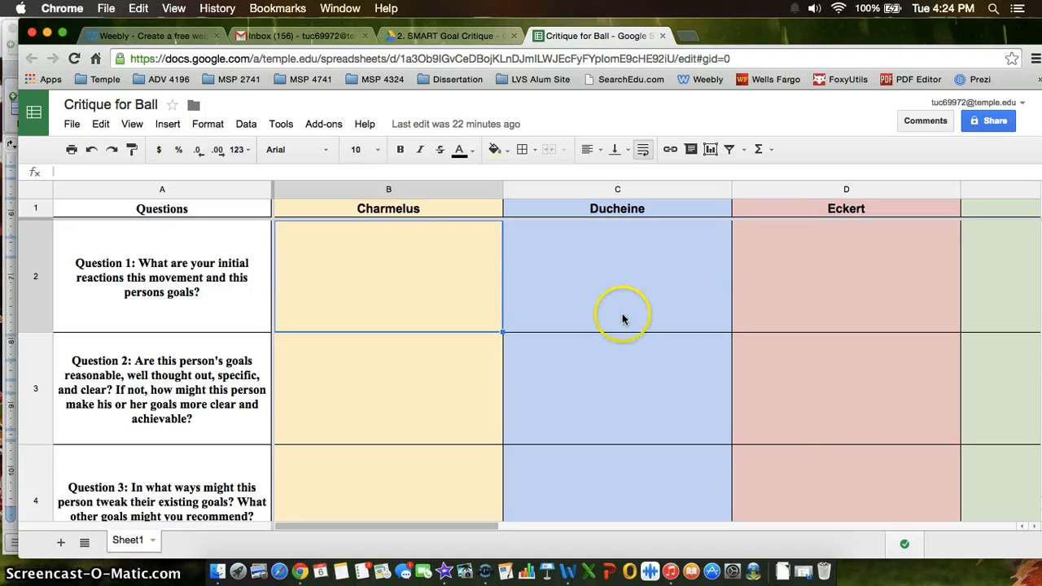
left_click(663, 39)
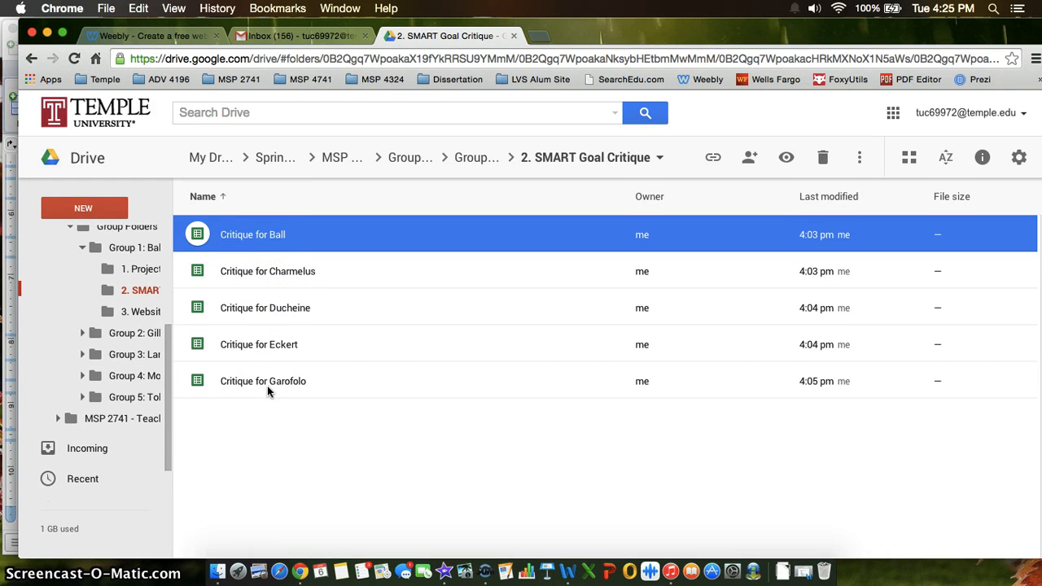
Step: View Group 1's "3. Website Critique" folder, and return to My Drive with its folder tree collapsed
left_click(137, 313)
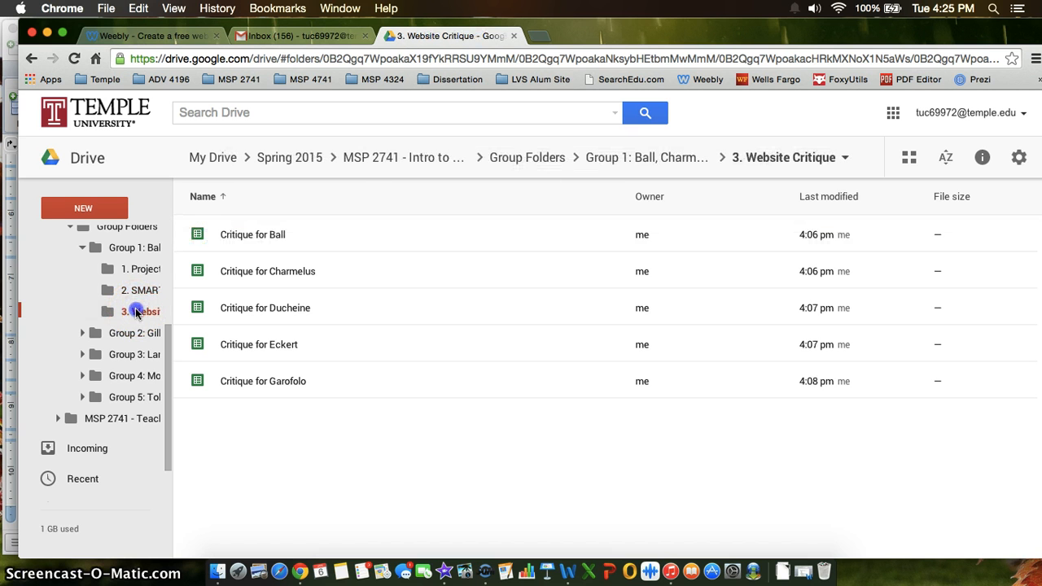
left_click(345, 315)
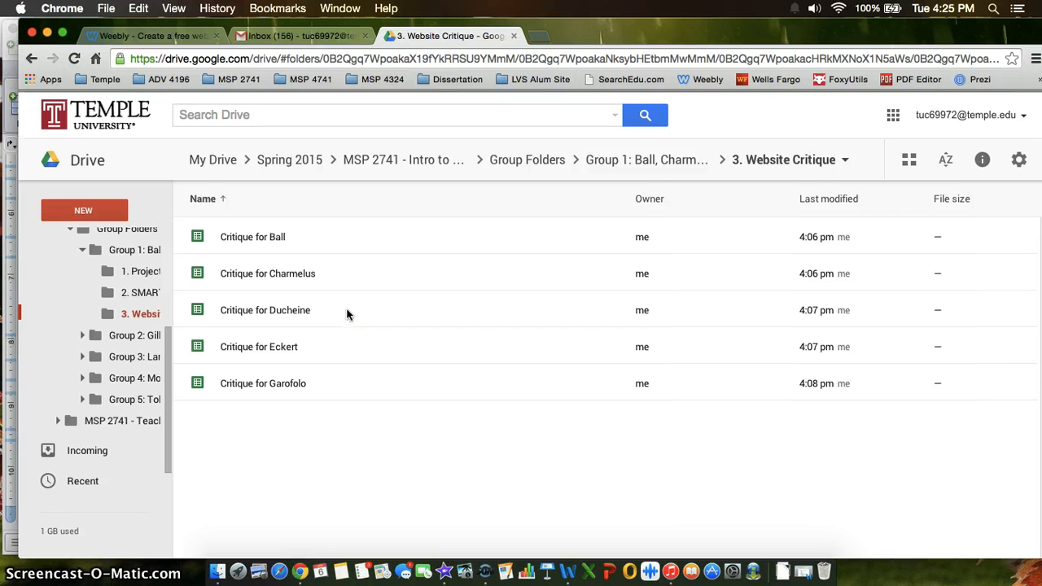
scroll(81, 260, "up", 5)
left_click(73, 242)
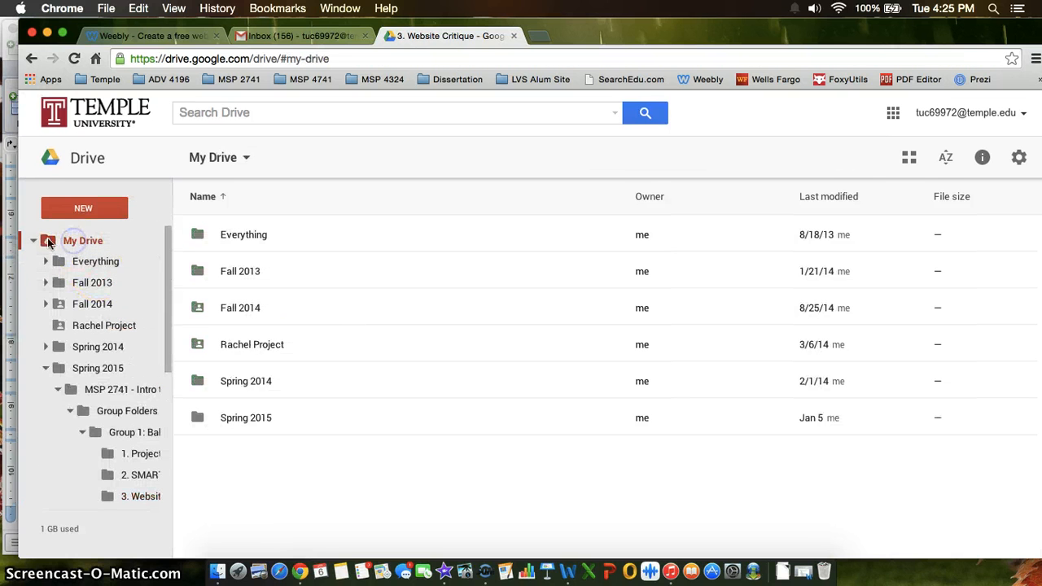
left_click(33, 241)
Step: Upload the Word document "Intro Video Preface for MSP 2741" from the Desktop to My Drive
left_click(75, 210)
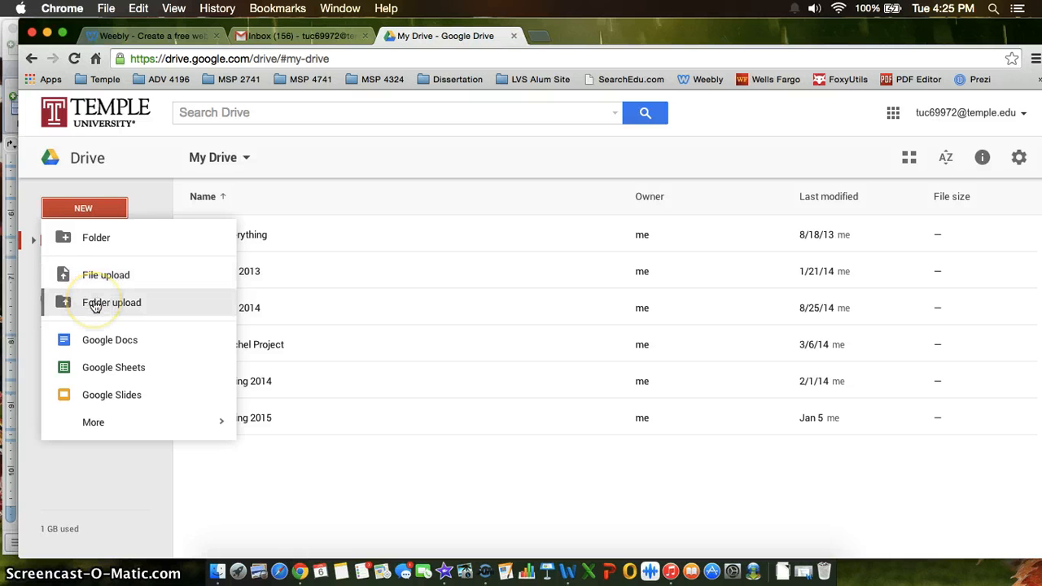
left_click(98, 277)
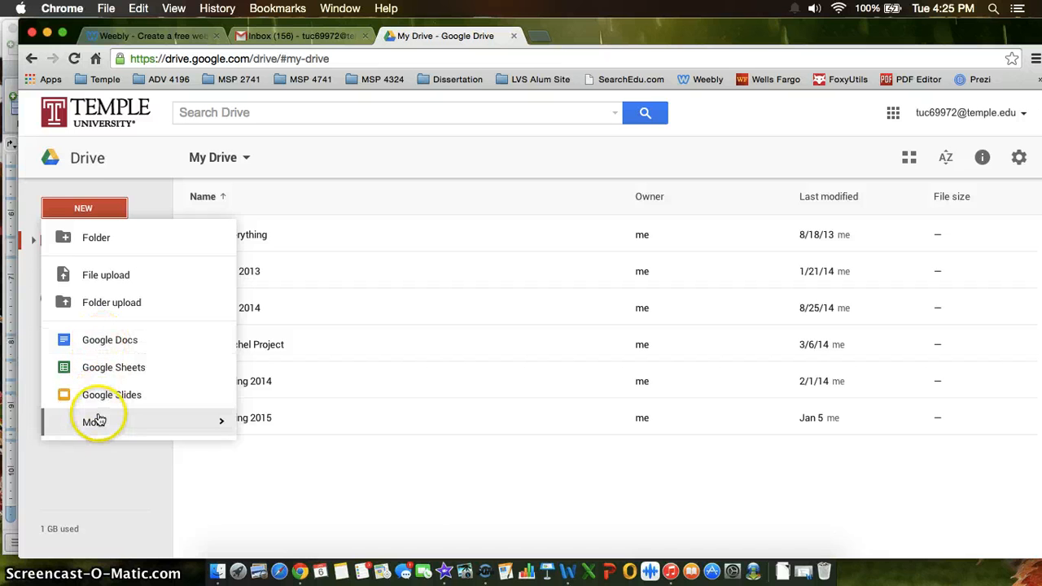
mouse_move(100, 428)
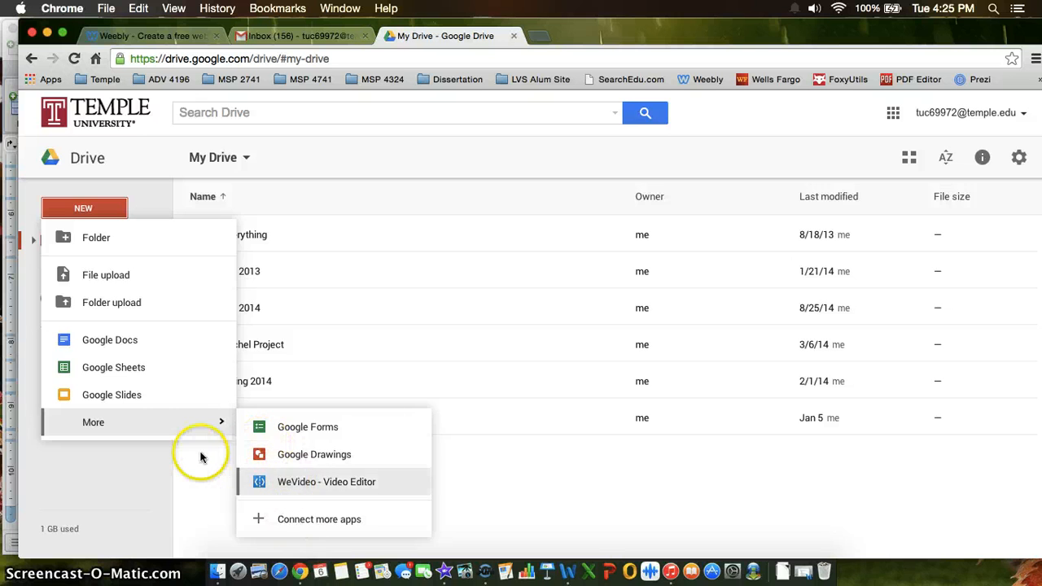
left_click(96, 275)
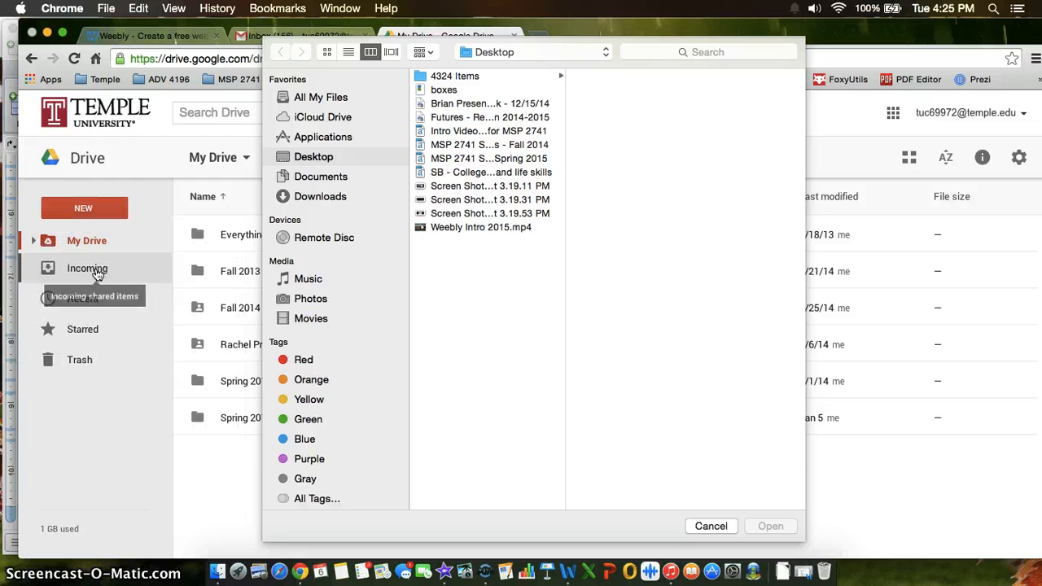
left_click(469, 131)
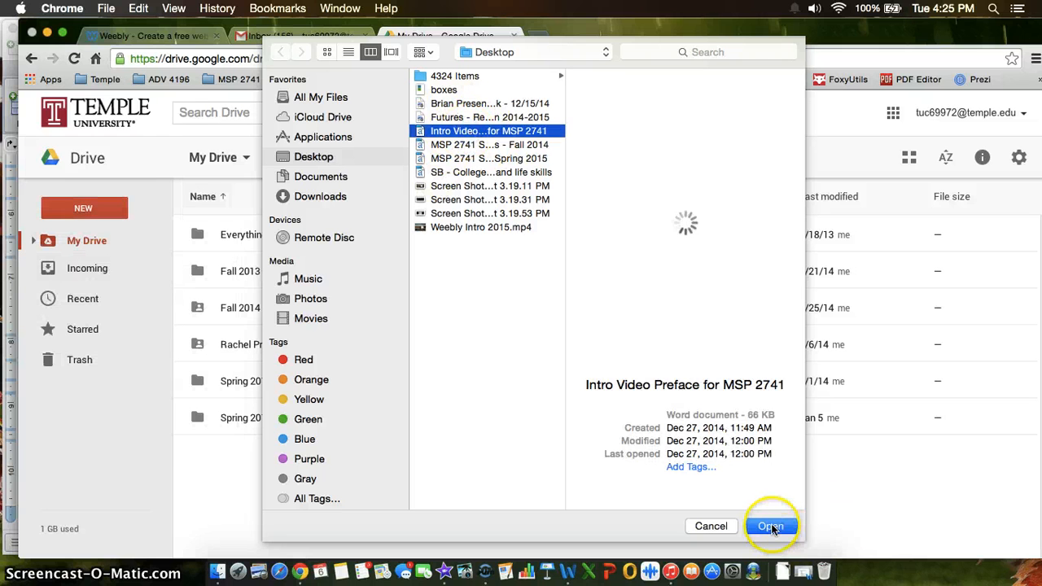
left_click(771, 527)
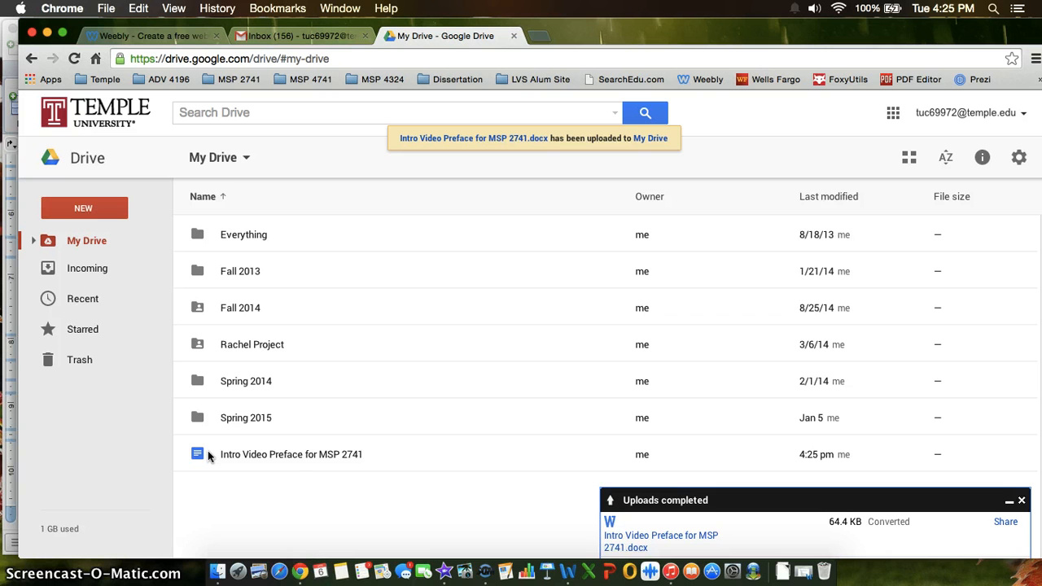
Step: Open the uploaded "Intro Video Preface for MSP 2741" document to check it, and close it again
double_click(276, 453)
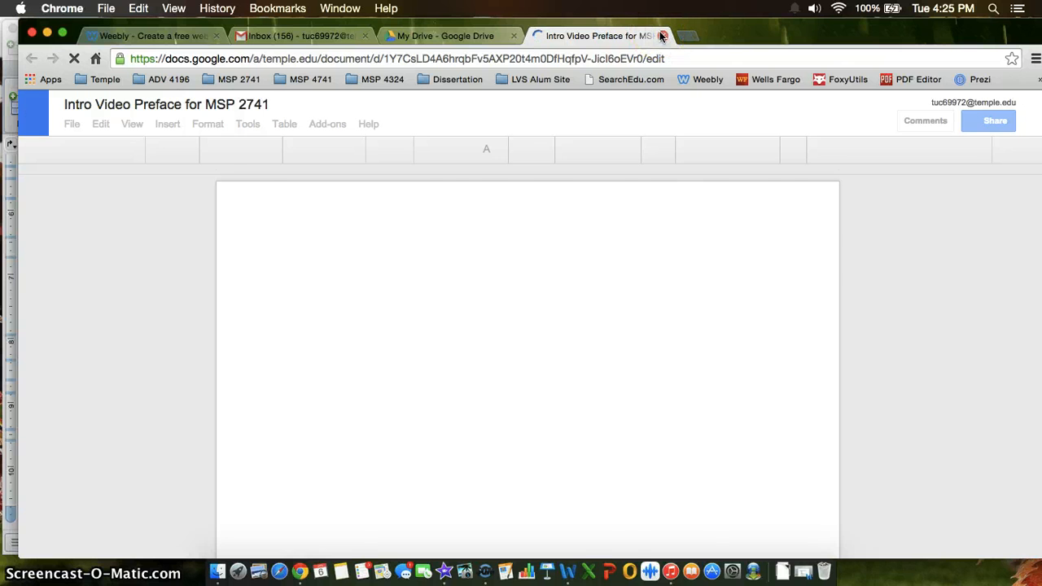
left_click(663, 36)
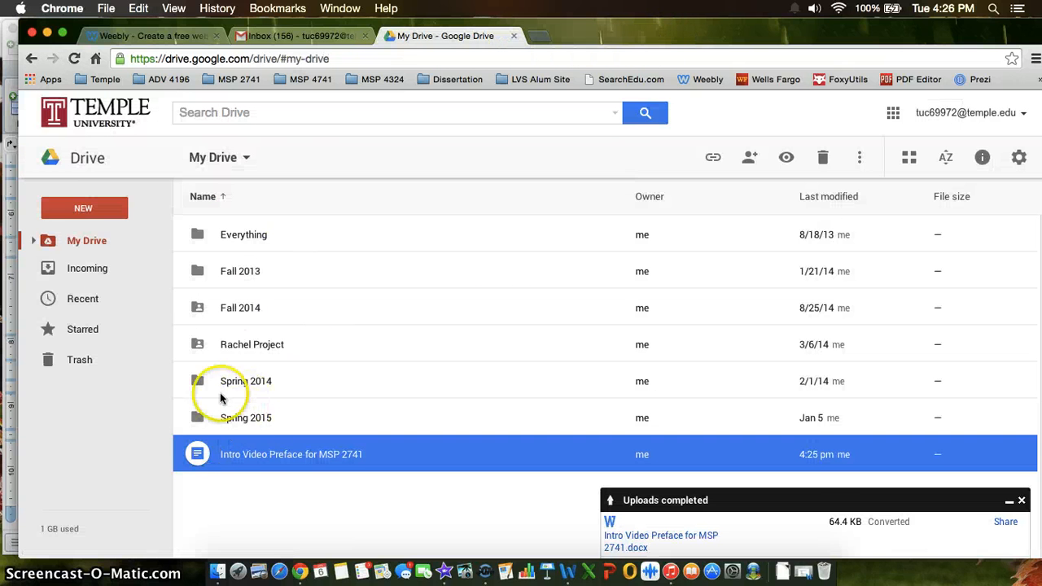
Step: Open the second critique spreadsheet in Group 2's "2. SMART Goal Critique" folder, inside Spring 2015's "MSP 2741 - Intro to Cybermedia" Group Folders
double_click(235, 423)
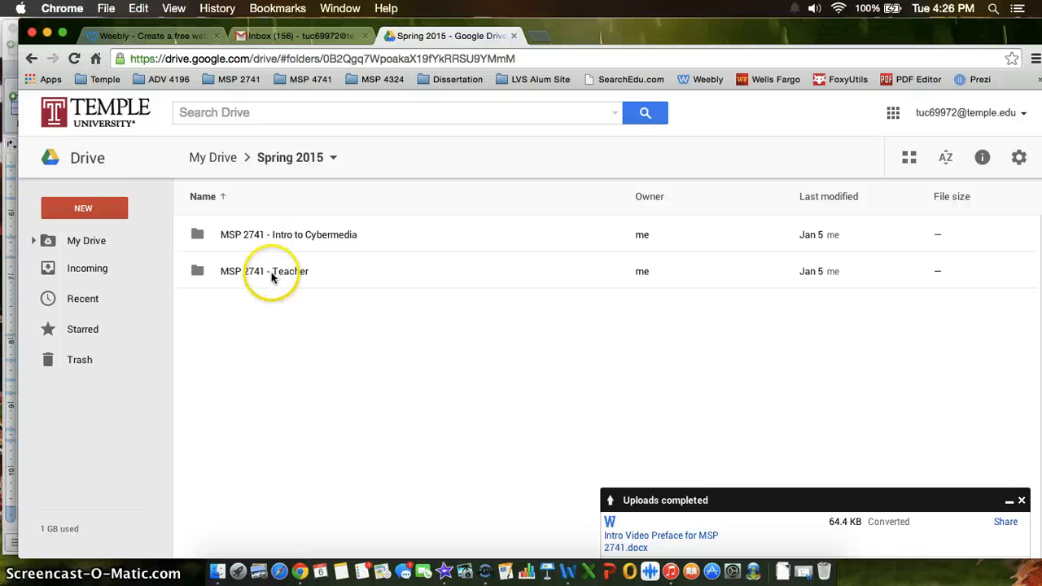
double_click(281, 235)
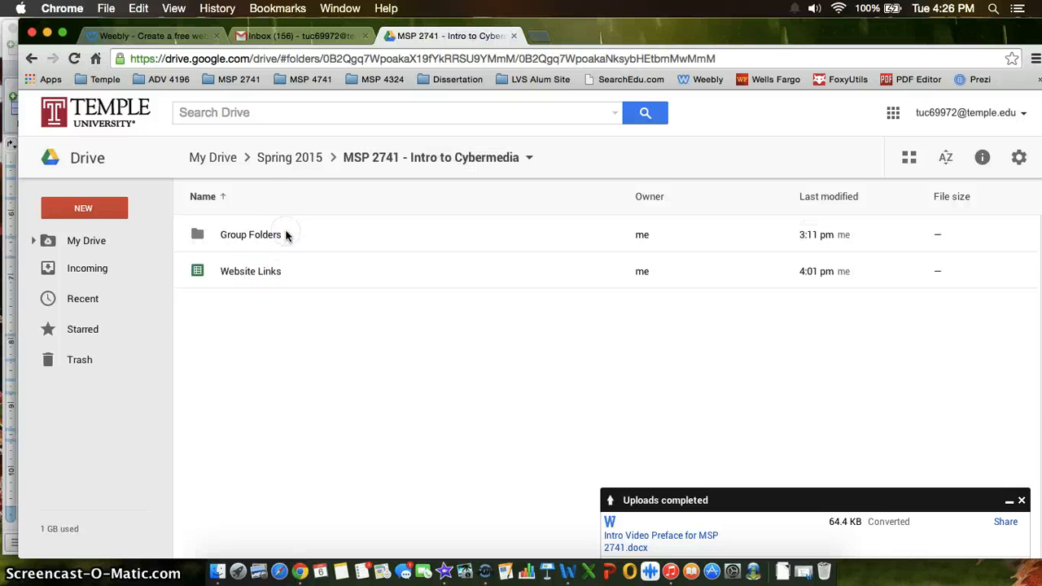
left_click(269, 235)
double_click(269, 234)
left_click(275, 269)
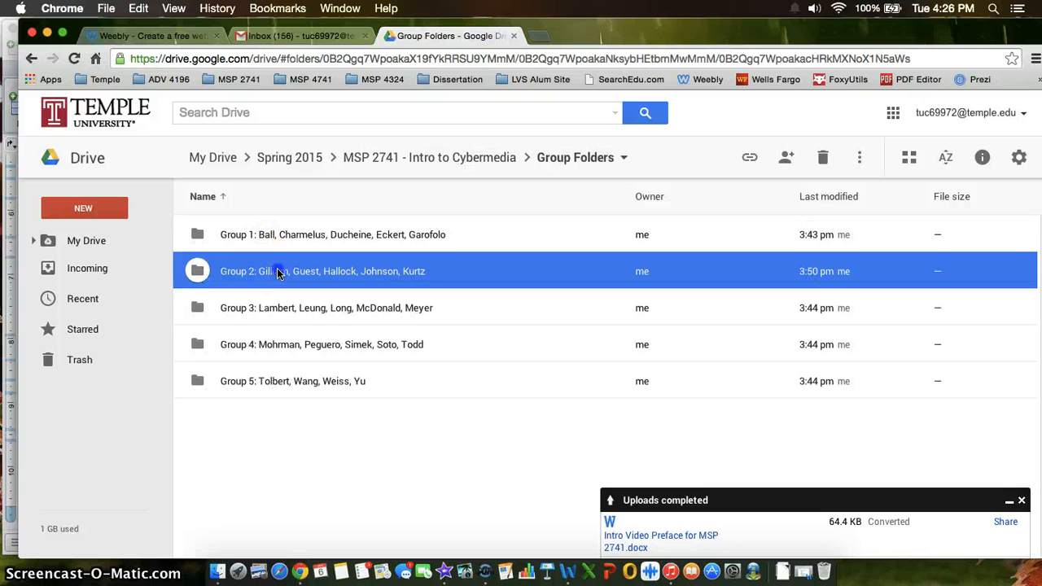
double_click(277, 271)
left_click(277, 271)
double_click(267, 272)
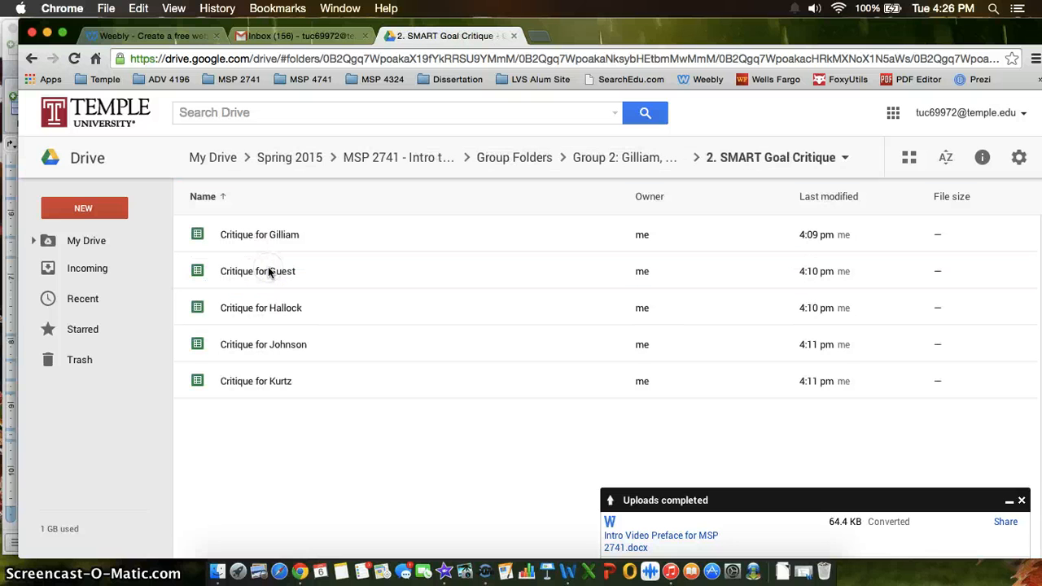
double_click(269, 273)
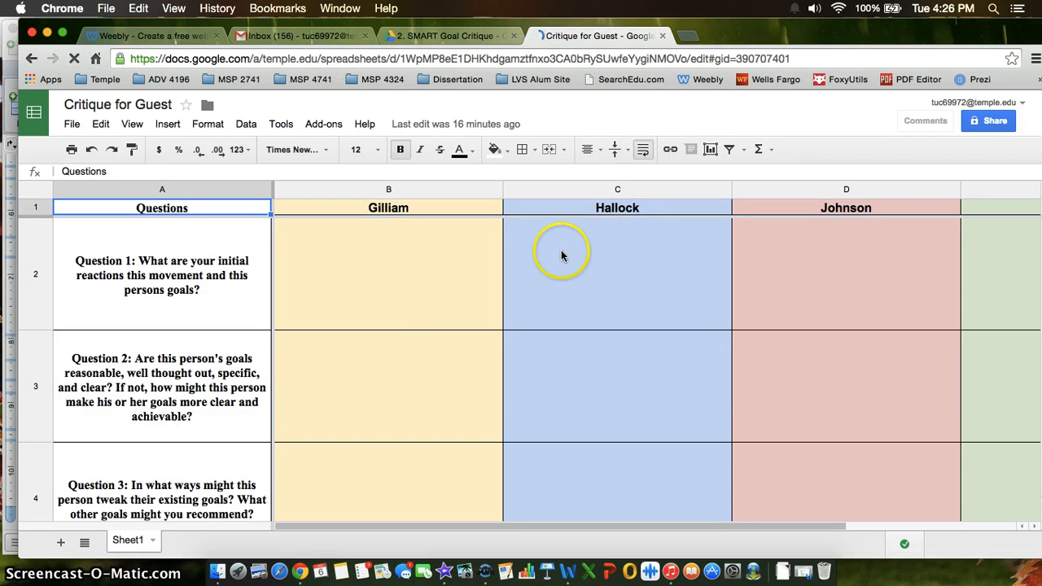
Step: Enter the sample text "akjhskjfhjksdf" as the first reviewer's Question 1 answer, and check the automatic save status
left_click(417, 287)
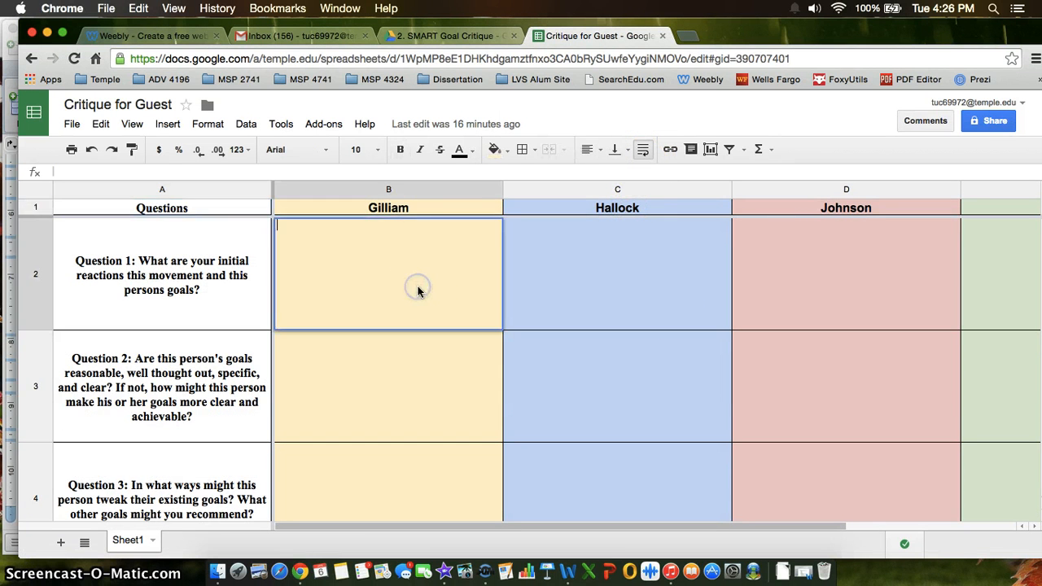
type("akjhskjfhjksdf")
key("Return")
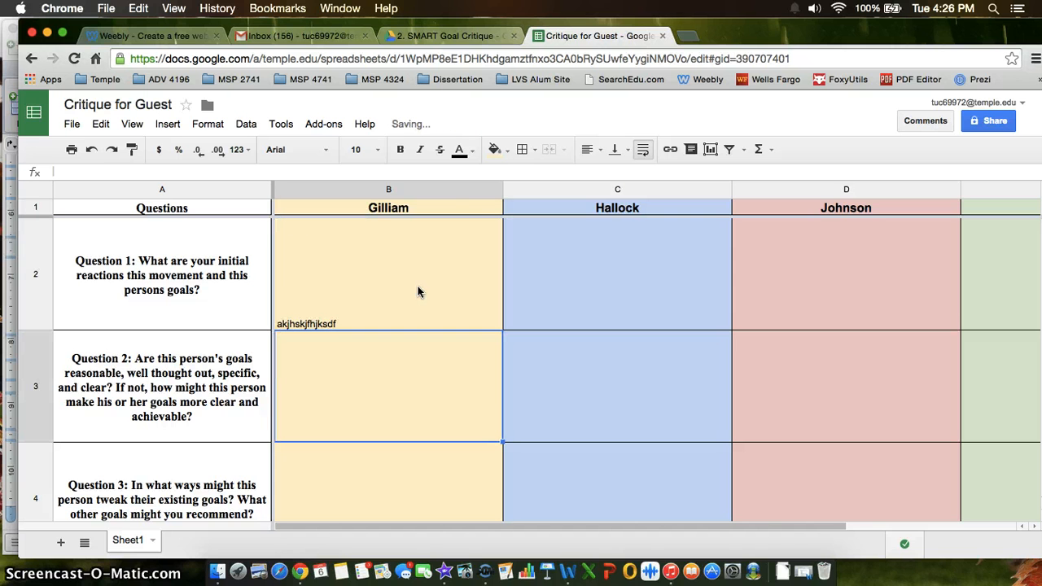
mouse_move(429, 132)
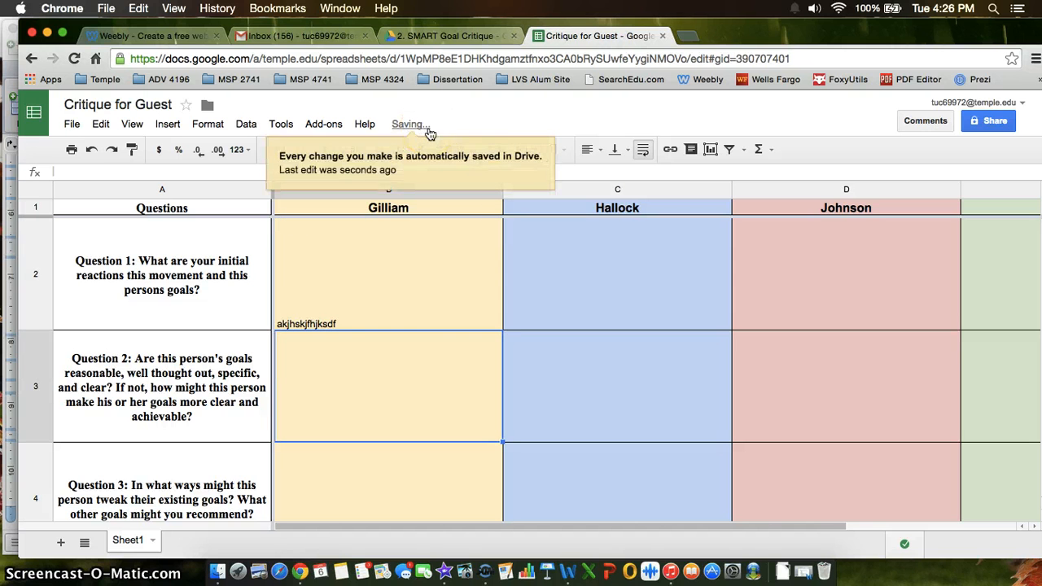
left_click(444, 132)
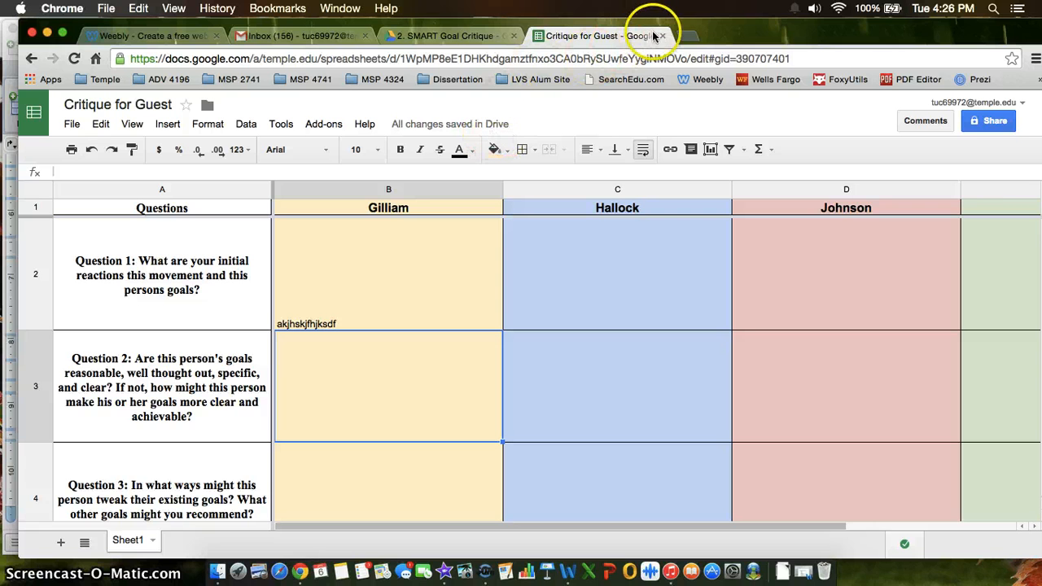
Step: Delete the sample text from the first reviewer's Question 1 cell, and close the spreadsheet
left_click(364, 297)
double_click(343, 224)
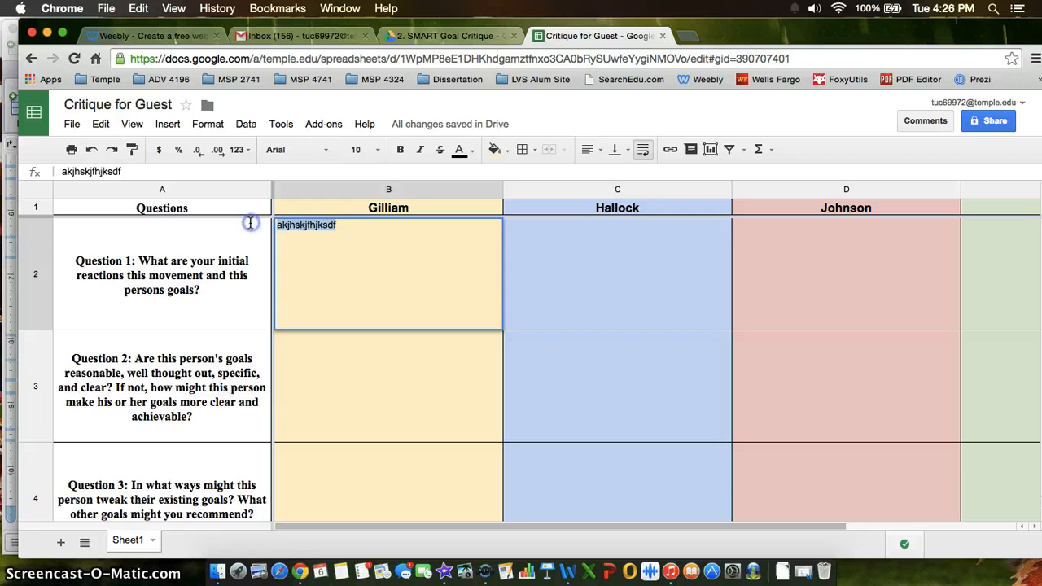
key("BackSpace")
left_click(605, 296)
left_click(665, 36)
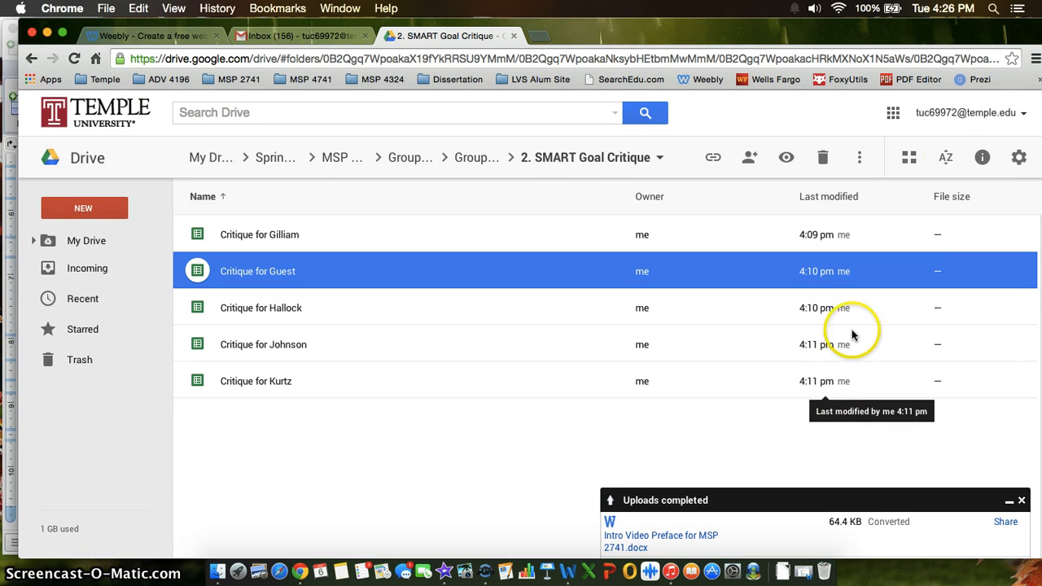
Step: Review the activity and details of the selected critique spreadsheet, and close its information pane
left_click(983, 156)
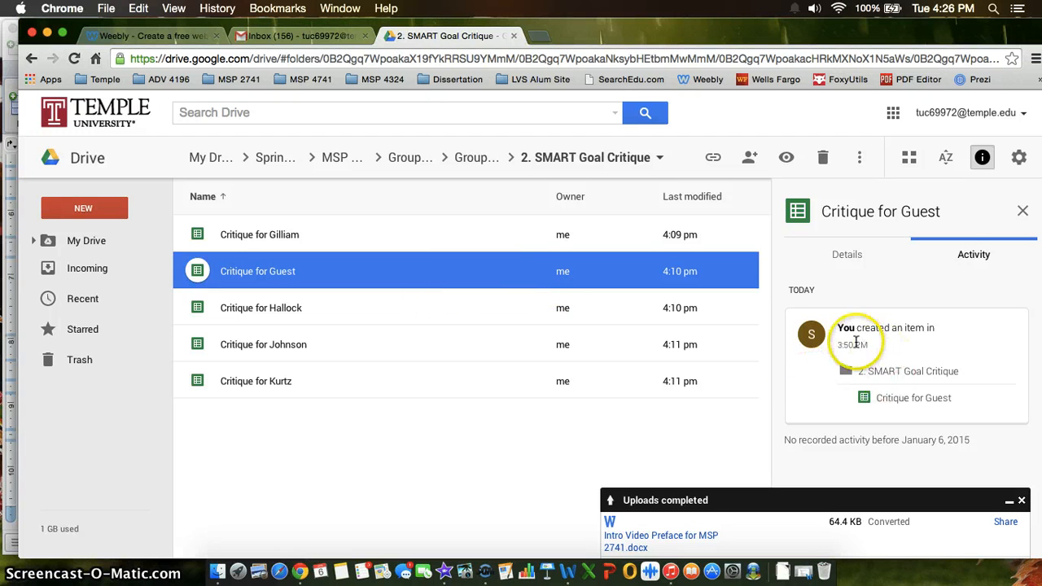
left_click(826, 263)
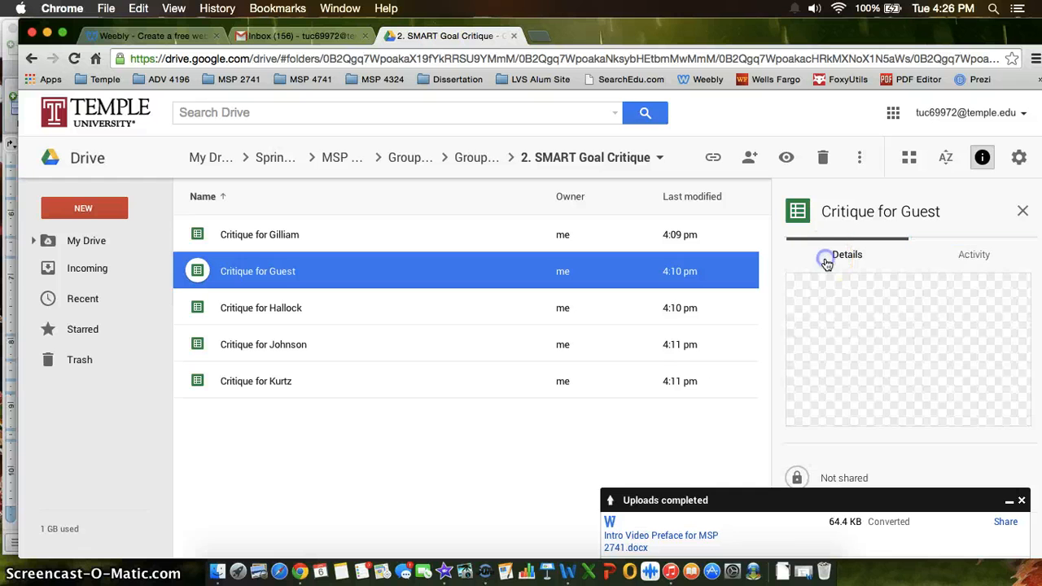
left_click(971, 251)
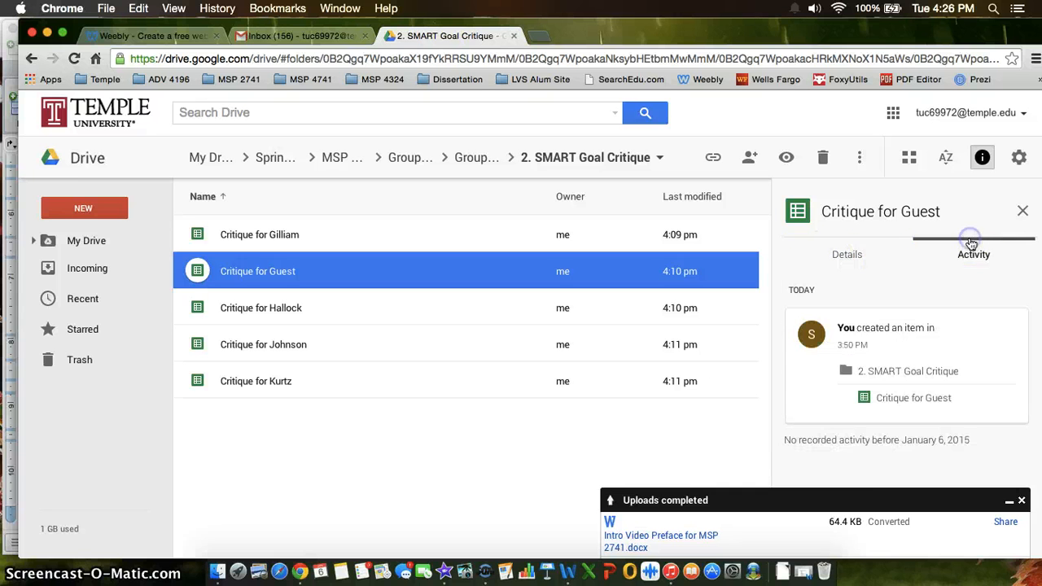
left_click(1019, 213)
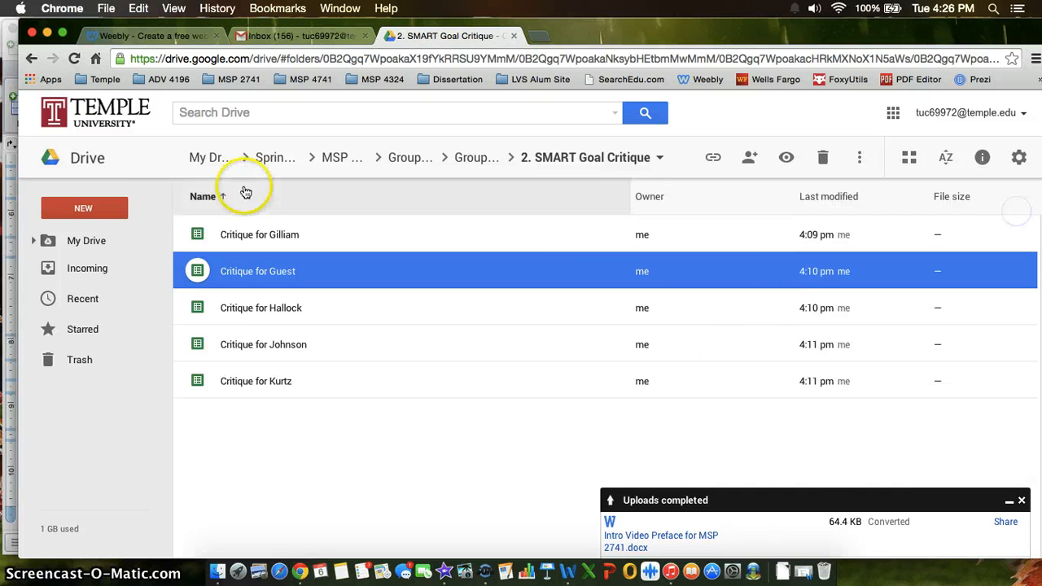
Step: Examine the sharing permission options for the Fall 2013 folder in My Drive without sharing it, and dismiss the uploads notice
left_click(88, 242)
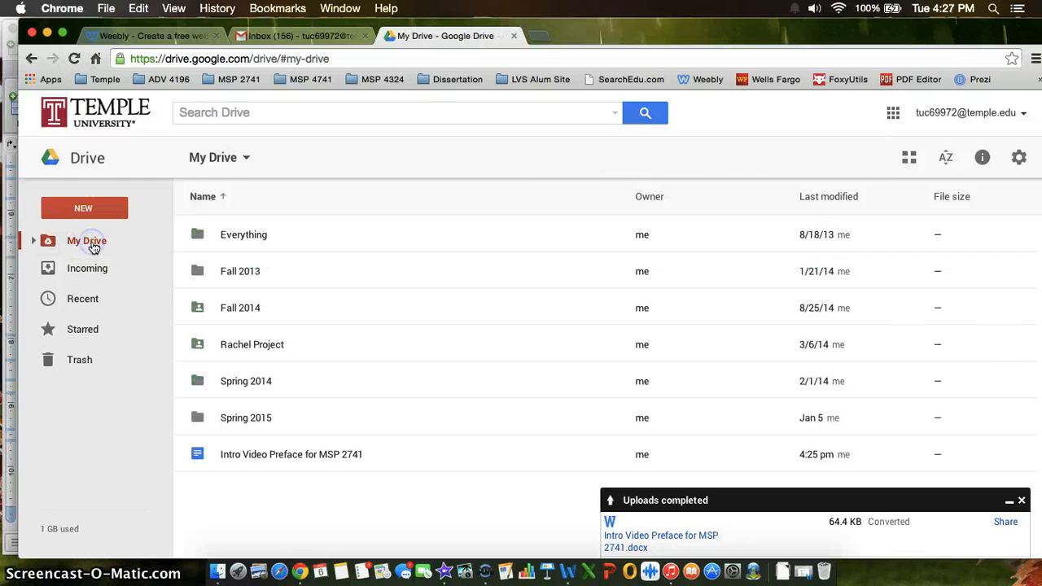
left_click(245, 278)
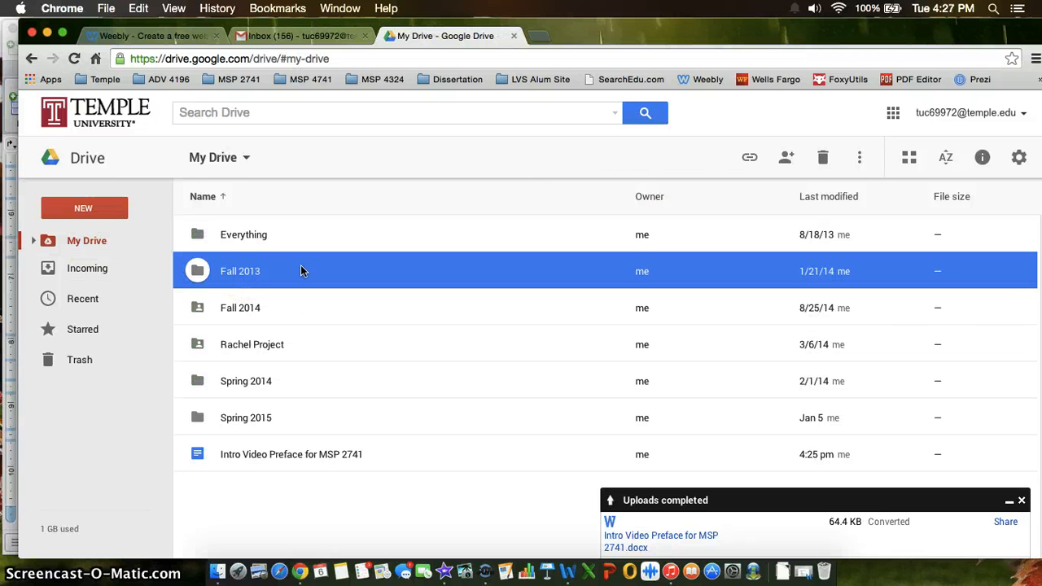
left_click(785, 160)
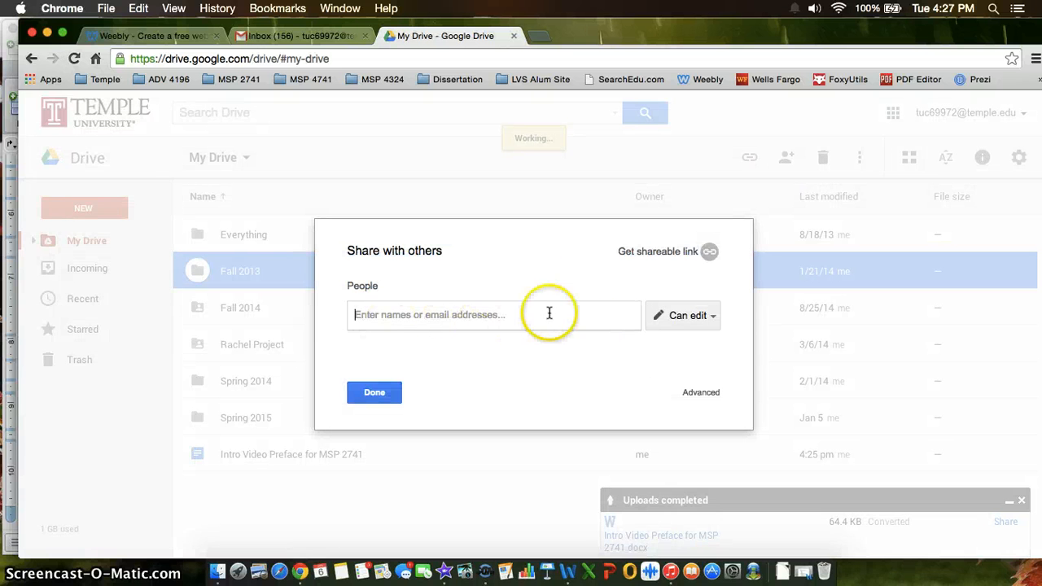
left_click(710, 319)
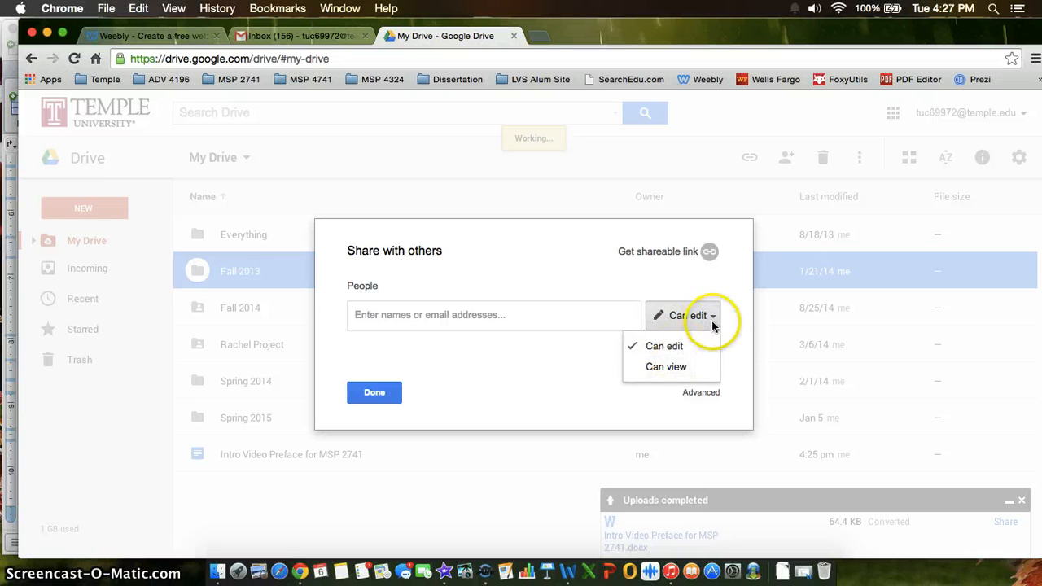
left_click(714, 319)
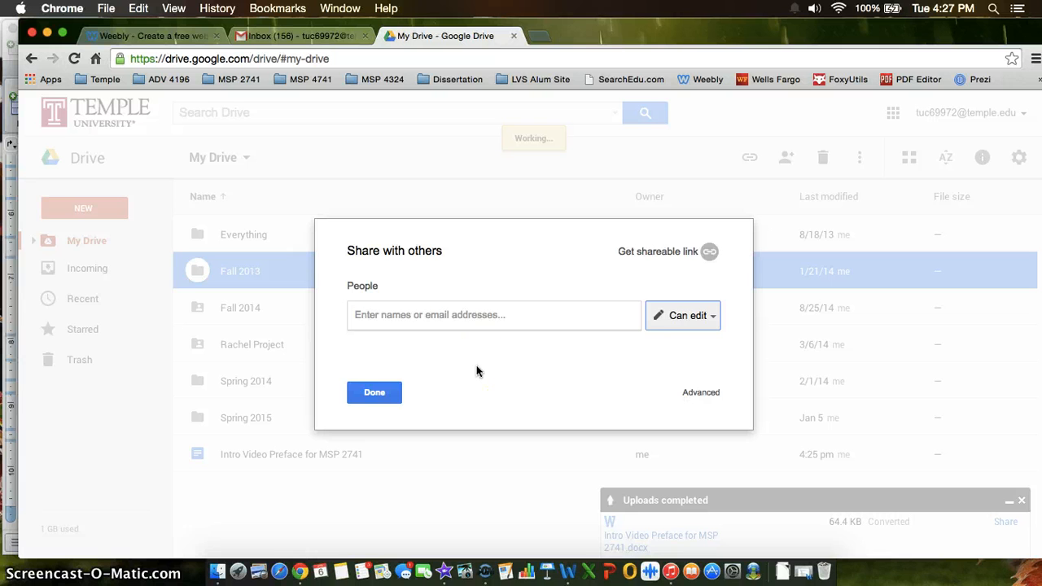
left_click(377, 392)
left_click(344, 262)
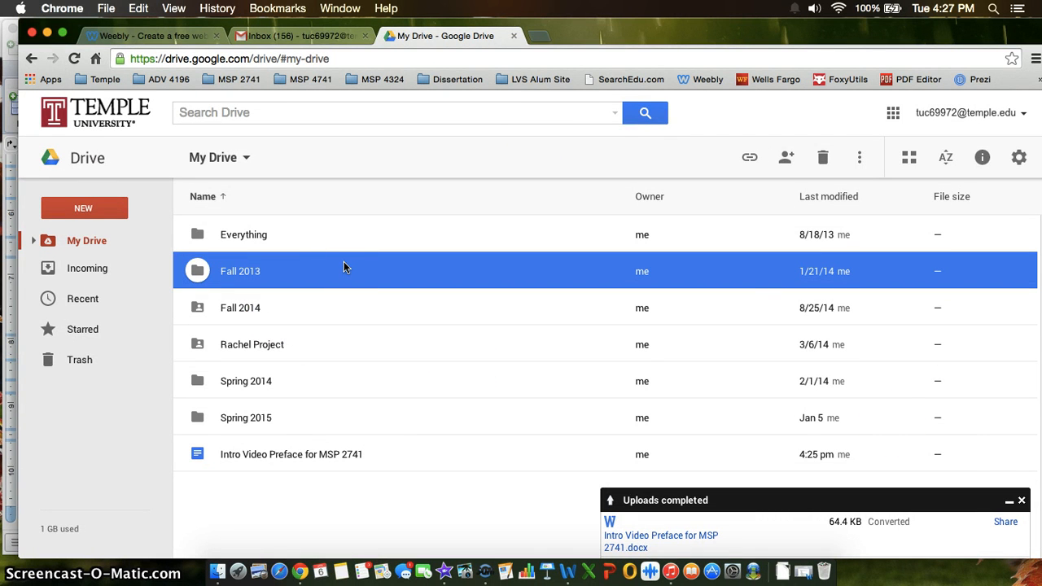
left_click(1022, 499)
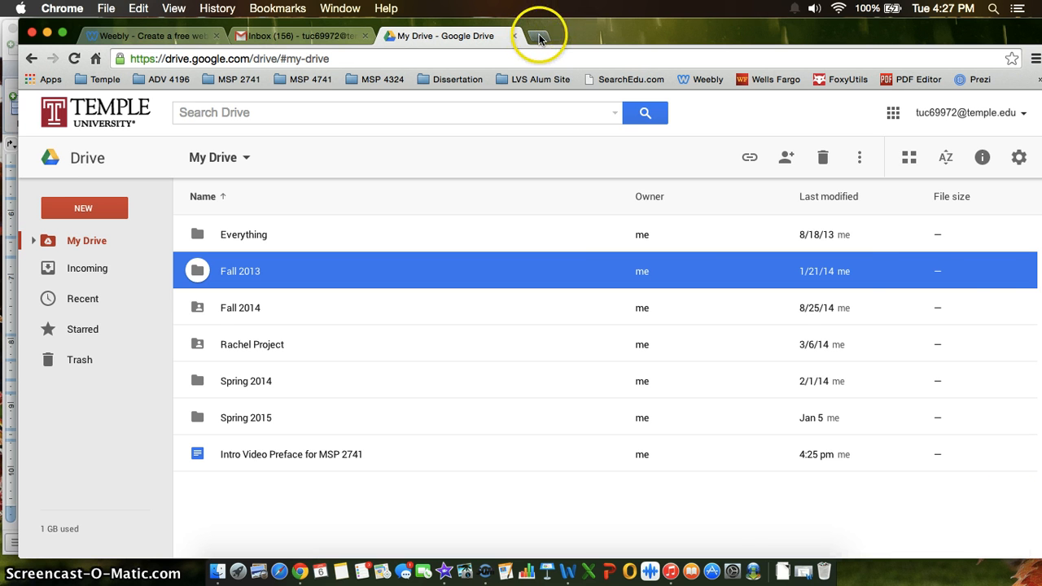
Step: Search the web in a new browser tab for "temple university email alias" and open Temple CS's "Email Aliases - Creating and Using" page
left_click(322, 37)
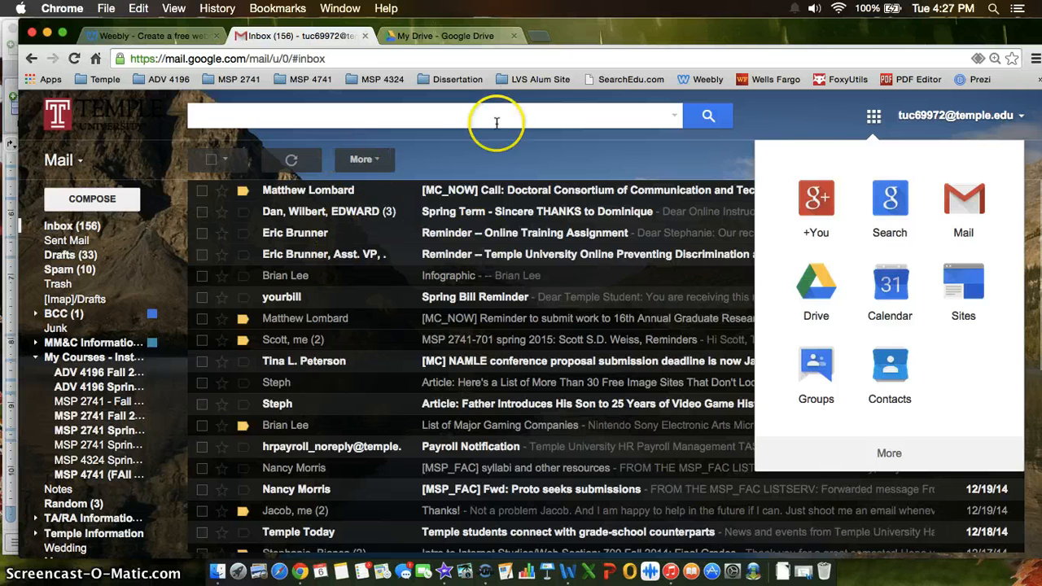
left_click(456, 36)
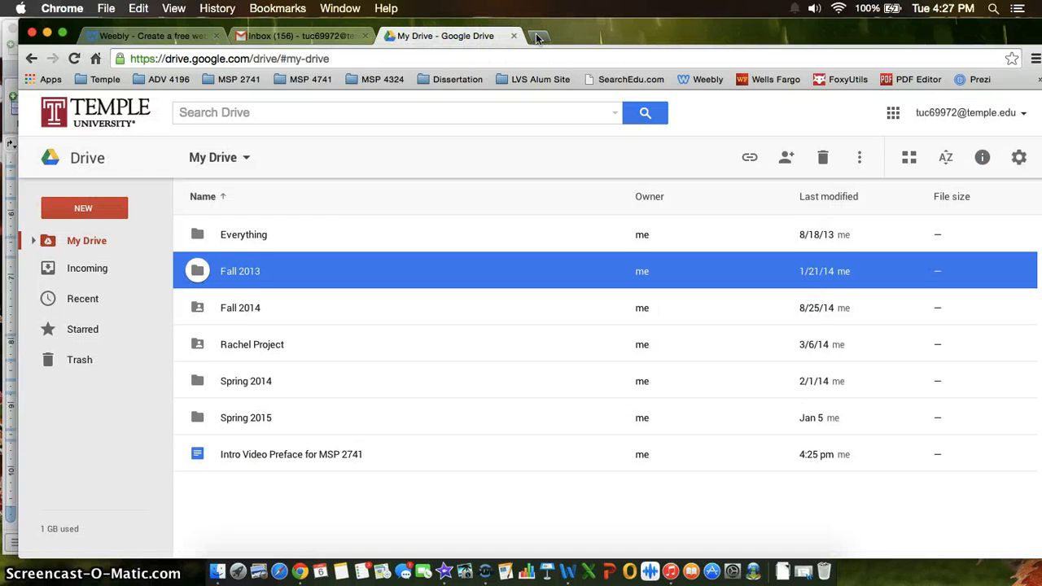
left_click(537, 38)
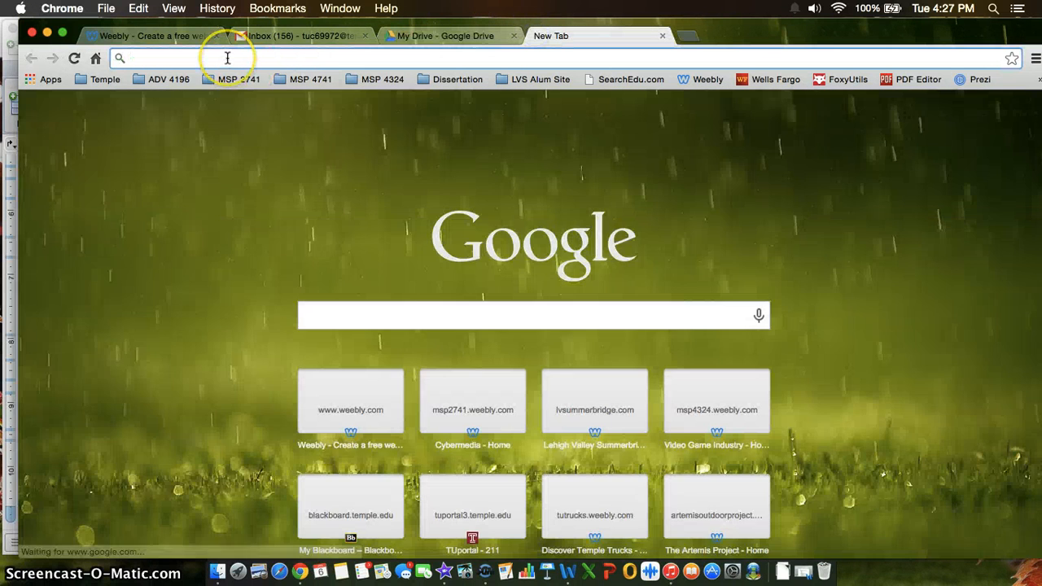
type("temple university ")
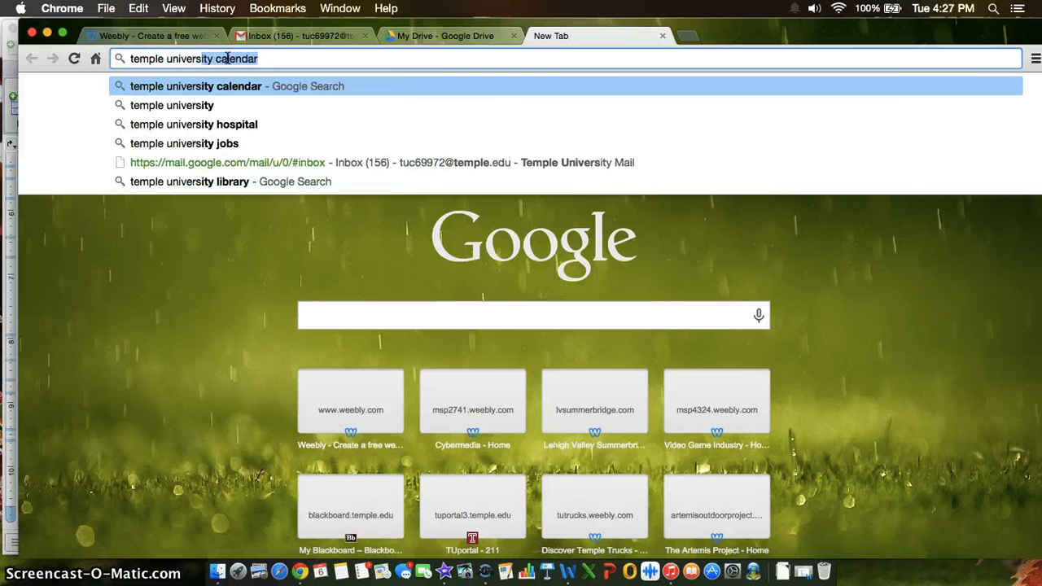
type("email alias")
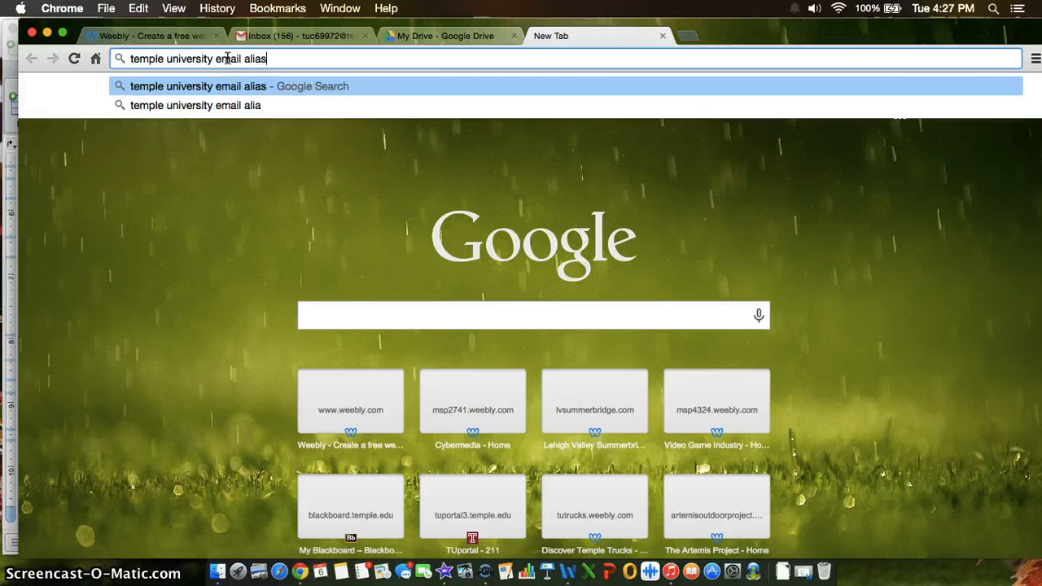
key("Return")
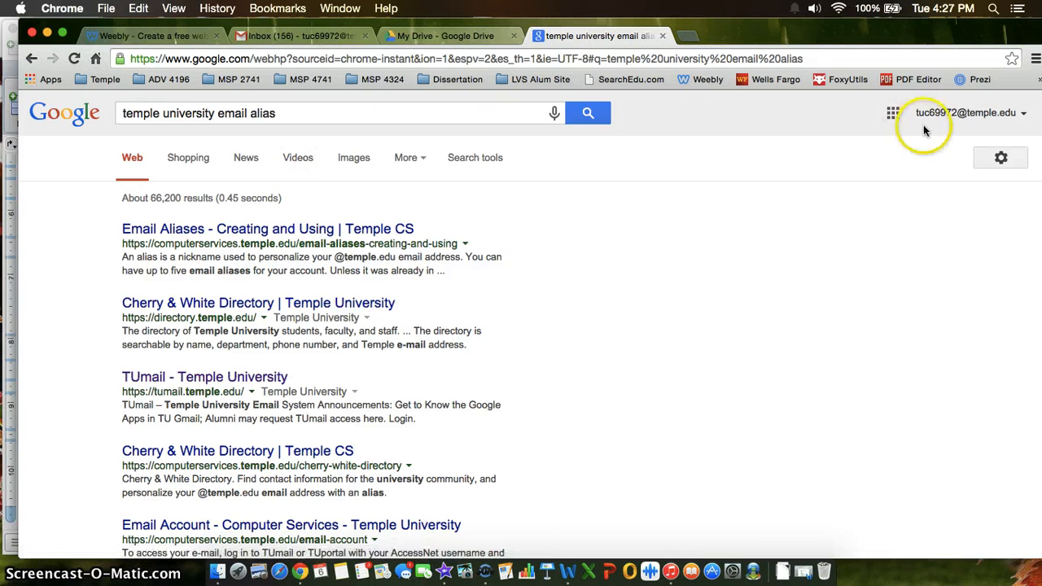
scroll(337, 207, "down", 1)
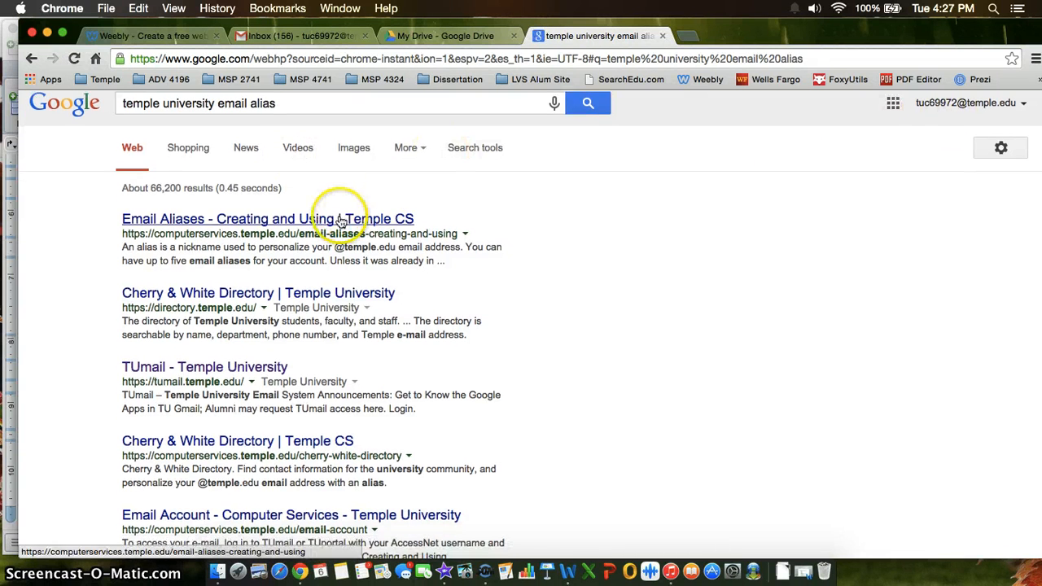
left_click(334, 222)
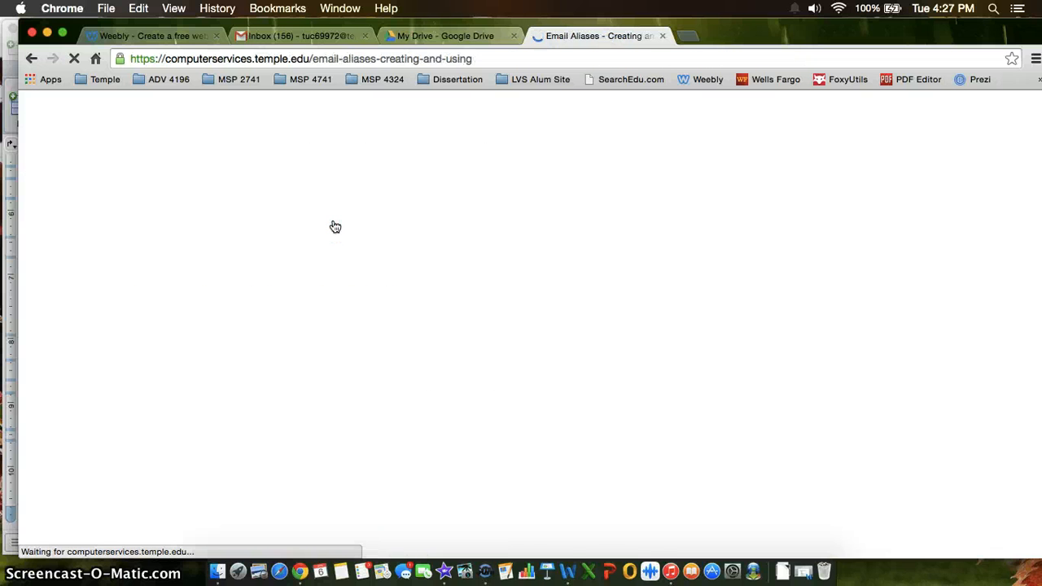
Step: Read through the "Creating an Alias" instructions, including the Cherry & White Directory step and the example alias entry form
scroll(477, 305, "down", 5)
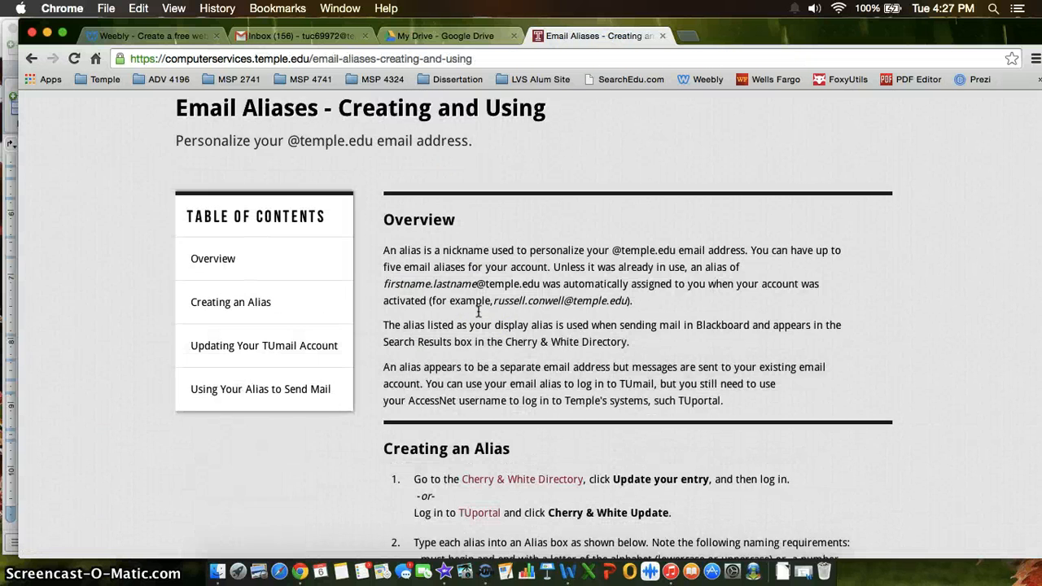
scroll(478, 311, "down", 2)
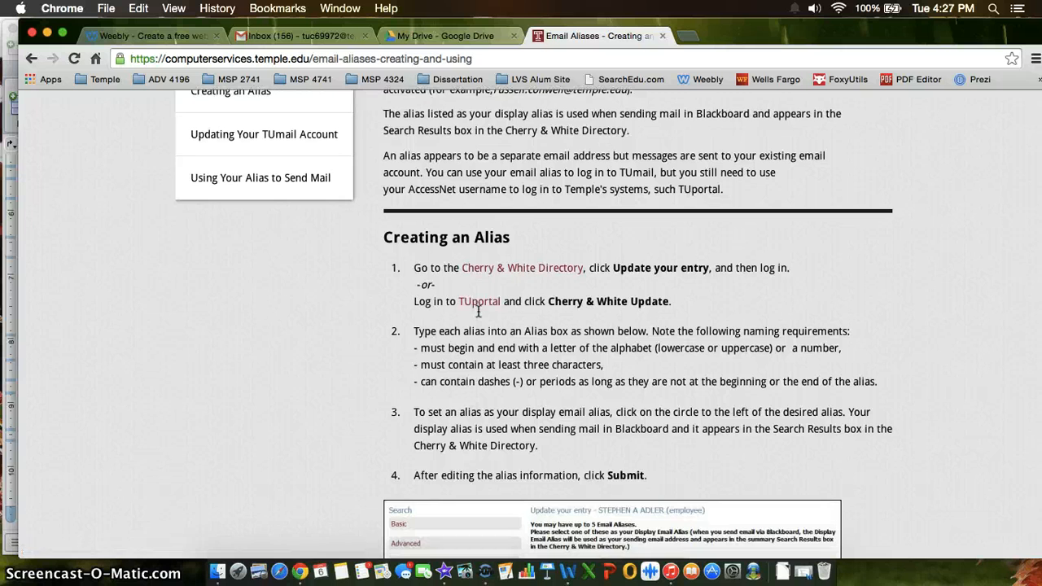
scroll(478, 311, "down", 3)
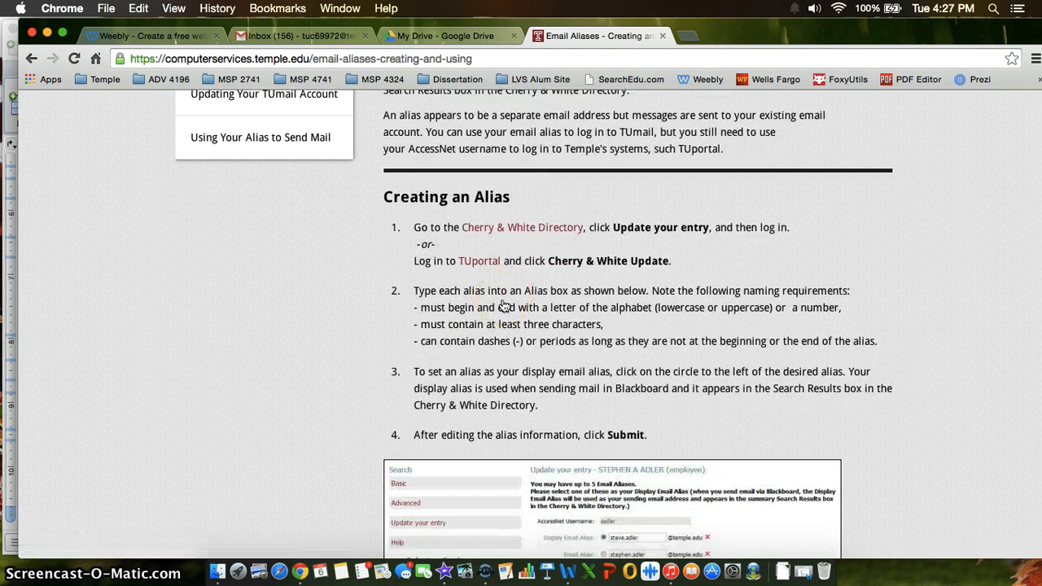
left_click(509, 153)
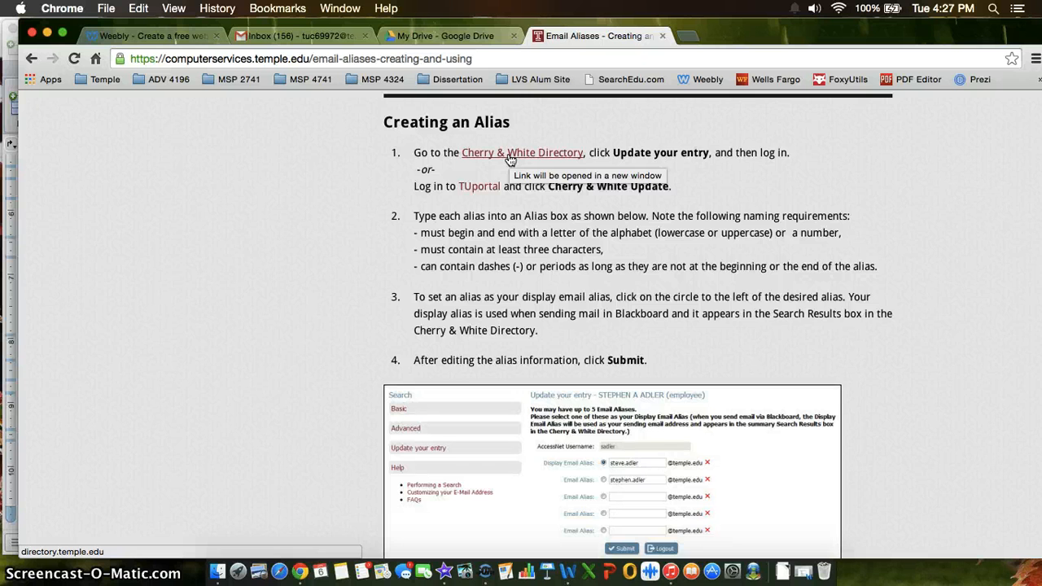
scroll(495, 221, "down", 4)
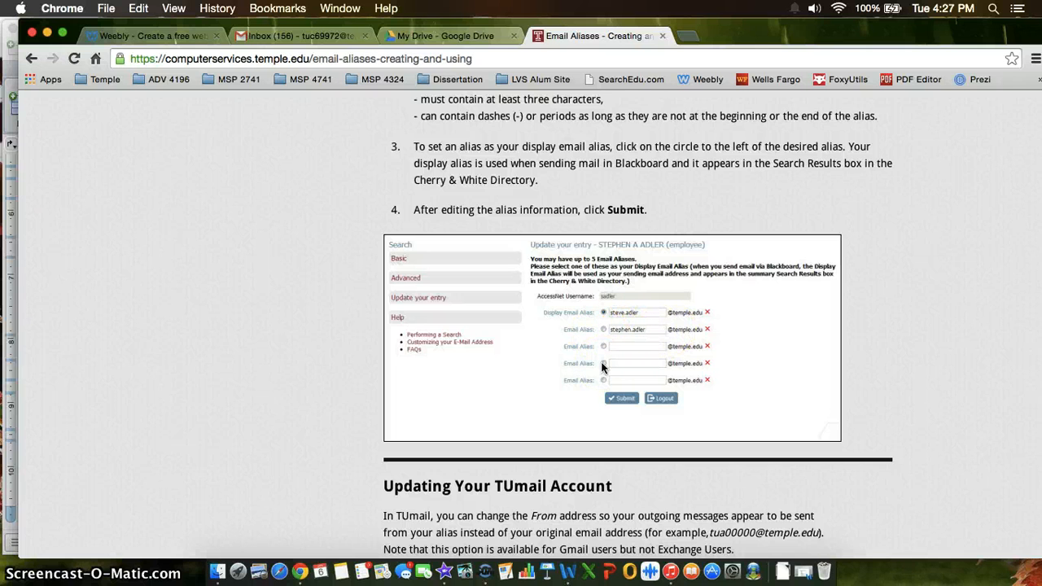
Step: Review the "Updating Your TUmail Account" instructions, and open the Accounts settings in Temple mail to view the "Send mail as" options
scroll(603, 368, "down", 10)
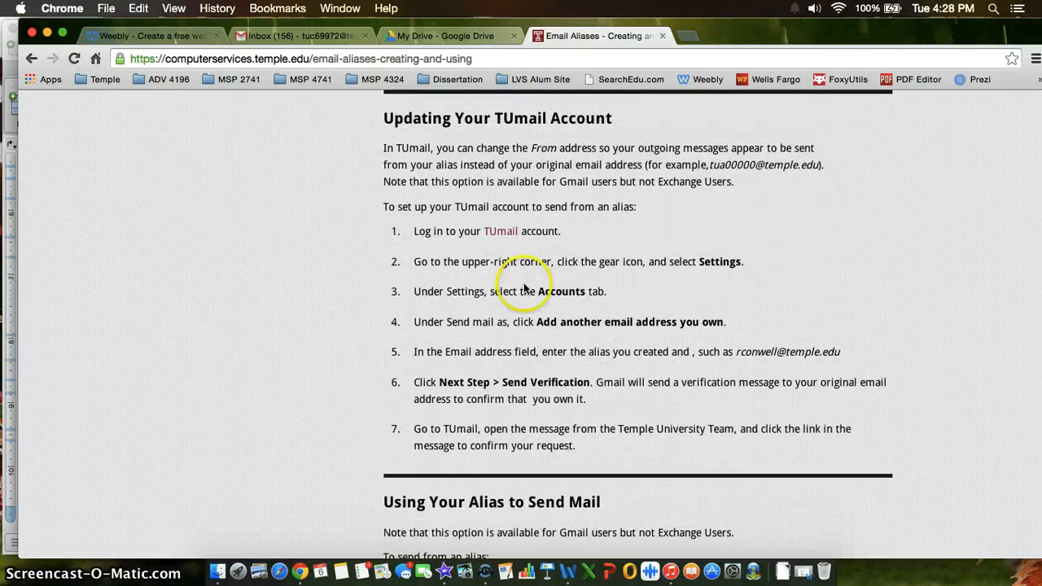
left_click(309, 33)
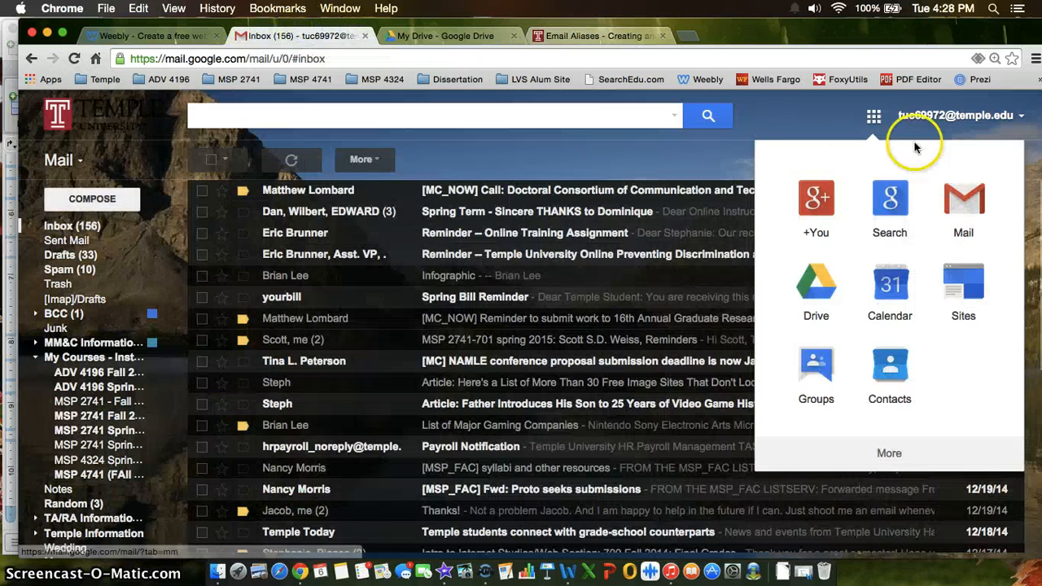
left_click(831, 126)
left_click(990, 158)
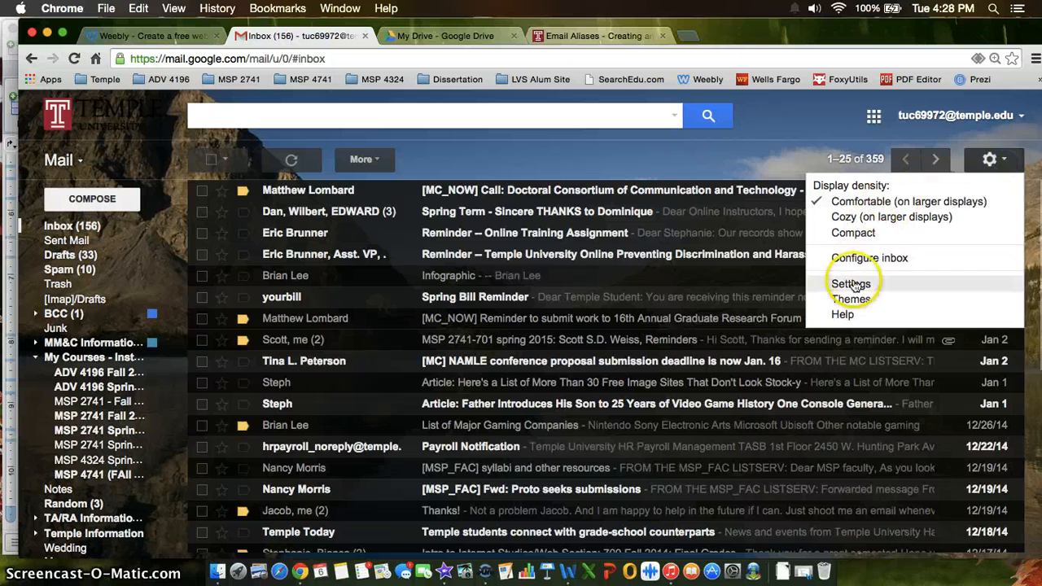
left_click(834, 279)
left_click(515, 205)
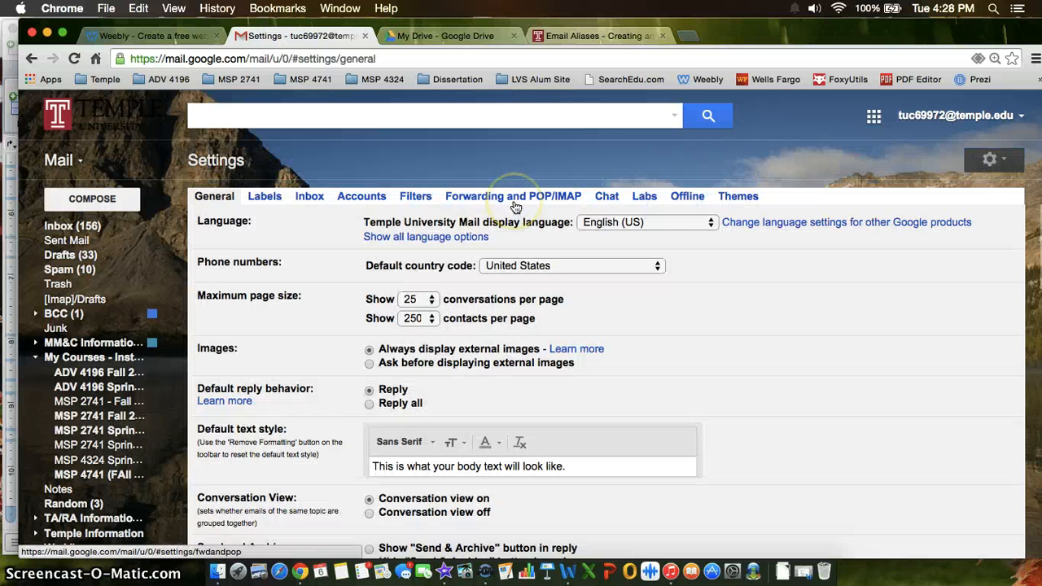
left_click(360, 197)
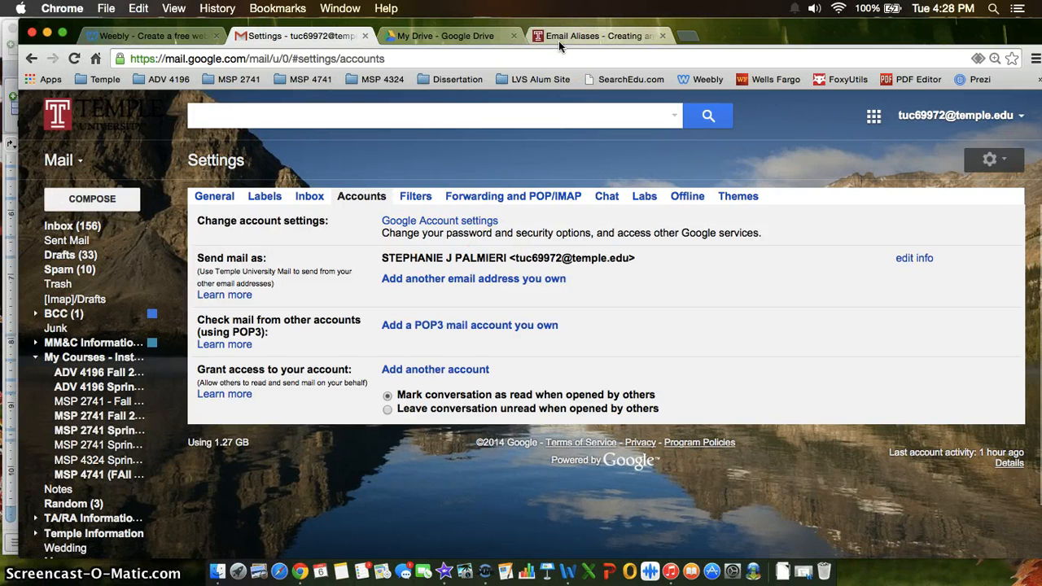
Step: Locate the sign-out option for the Temple account in Google Drive
left_click(465, 39)
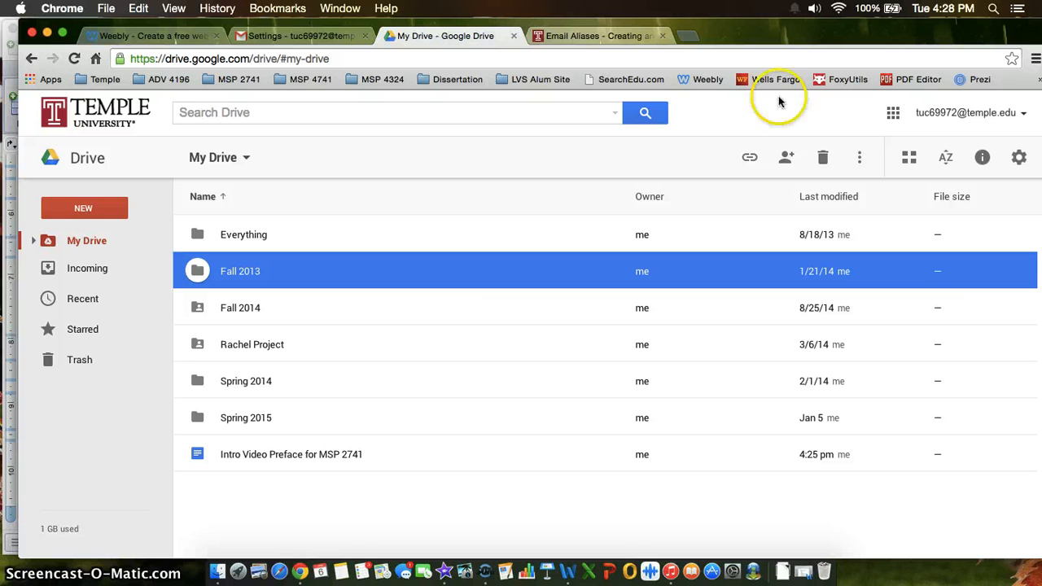
left_click(926, 115)
left_click(969, 289)
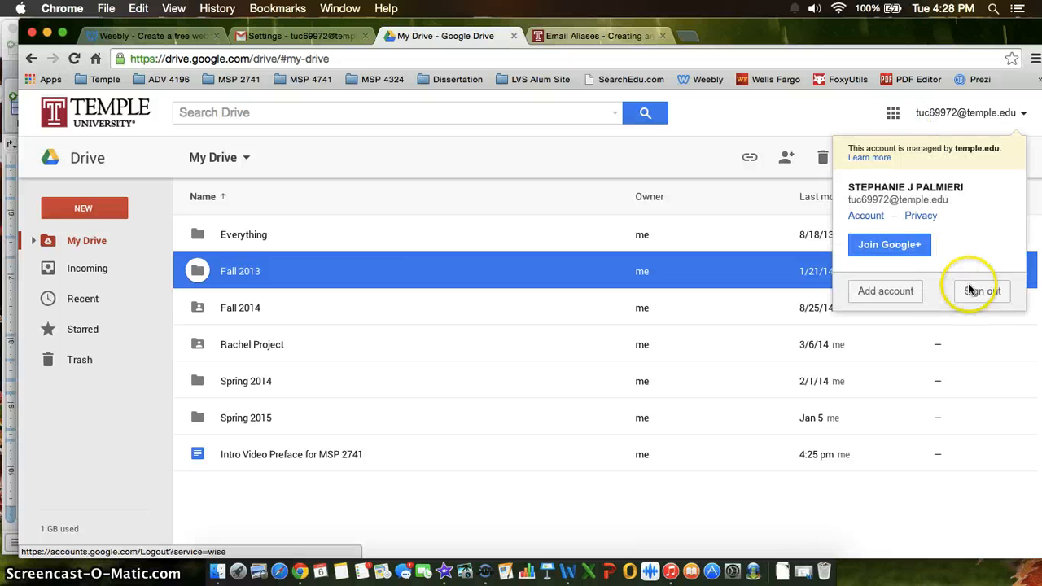
Step: Return to the Temple mail settings page and sign out of the mail account
left_click(300, 36)
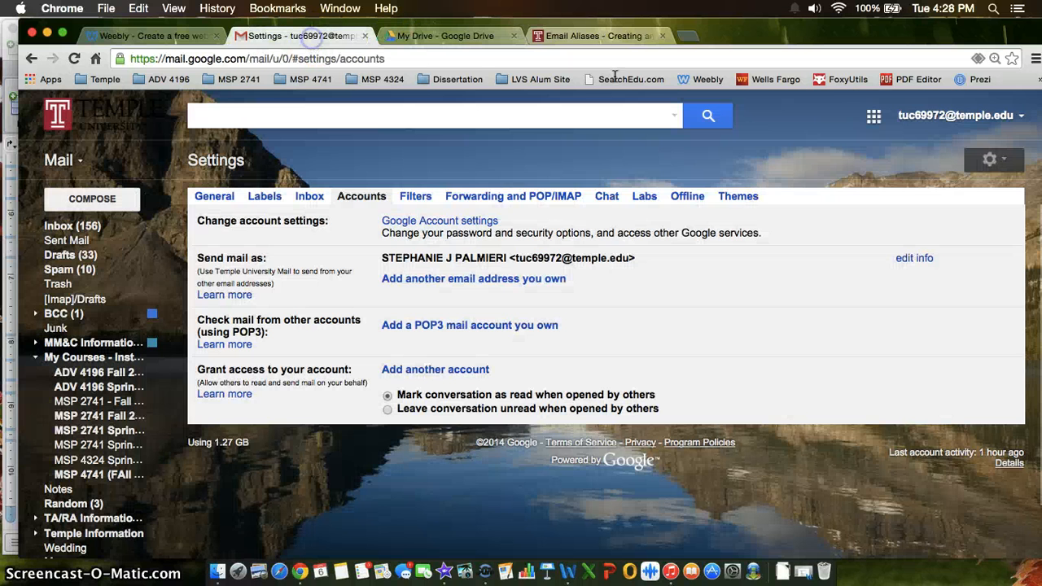
left_click(966, 118)
left_click(977, 308)
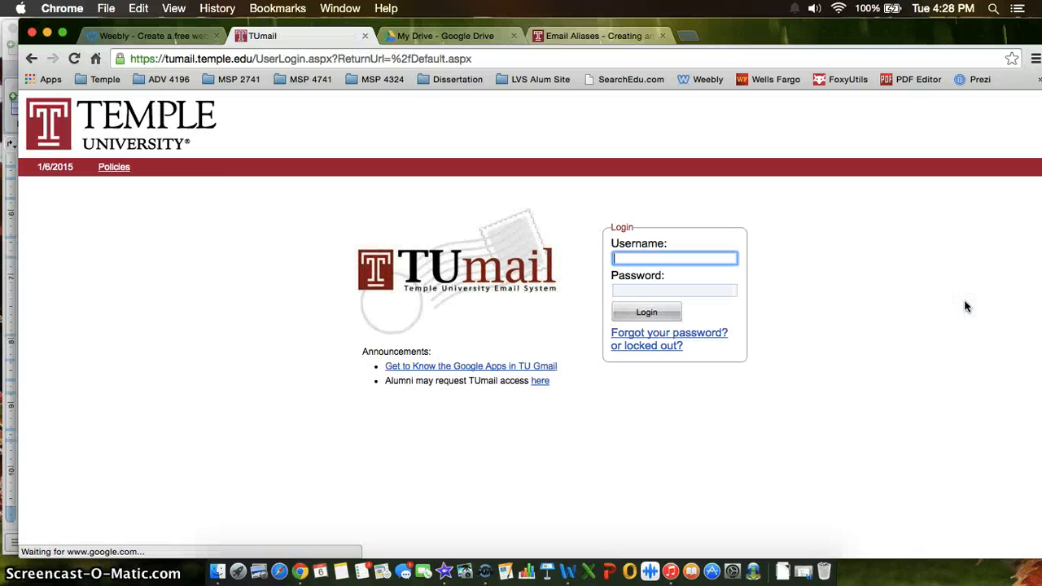